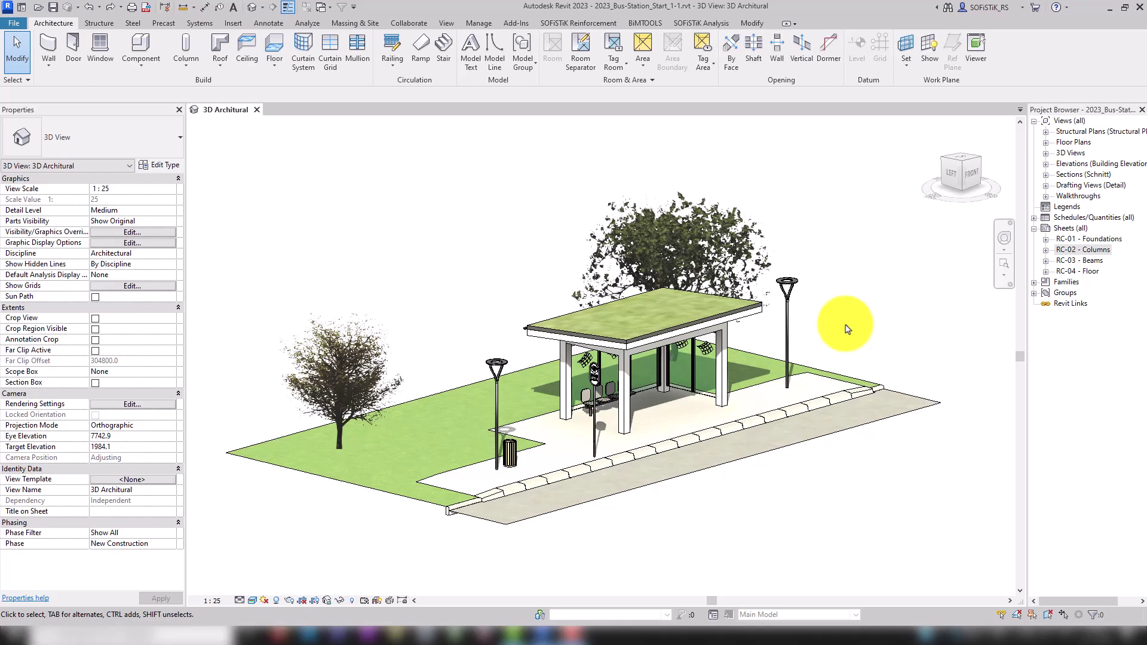
Open sheet RC-02 - Columns from Sheets and activate its Level 1 Columns viewport
{"action": "left_click", "coordinate": [1066, 230]}
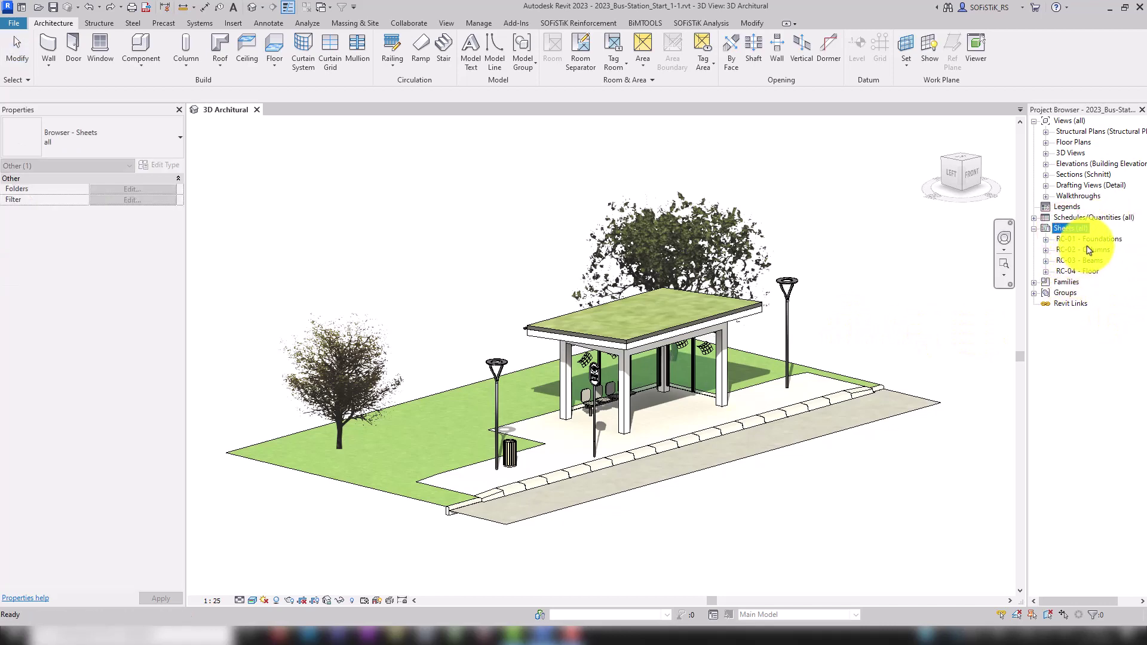
{"action": "double_click", "coordinate": [1082, 249]}
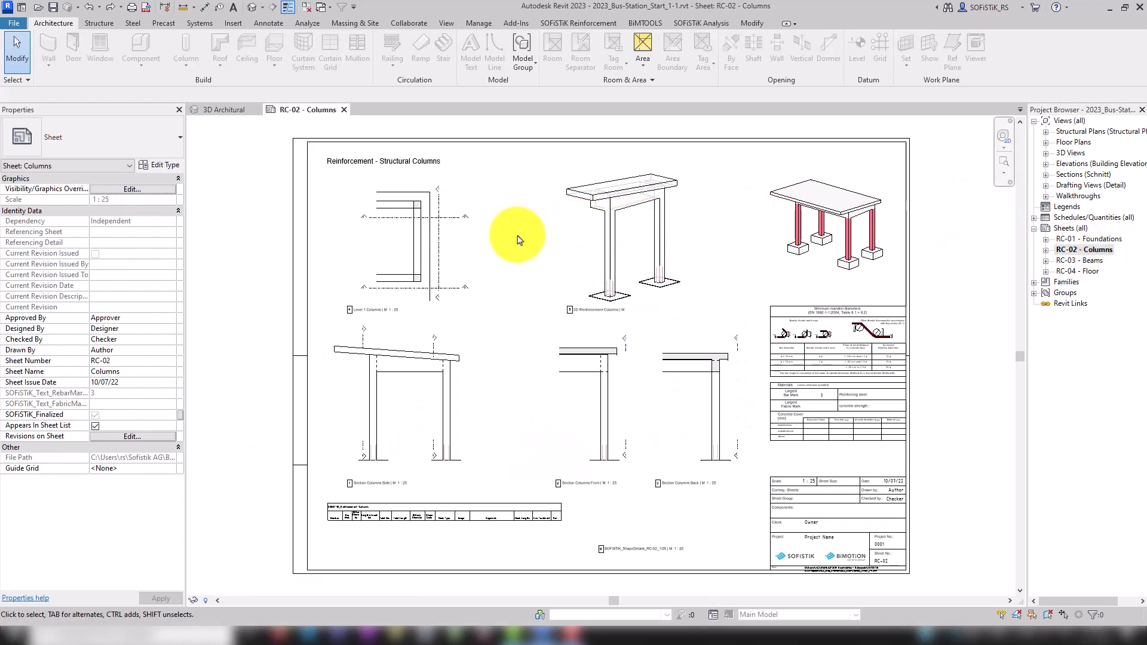
{"action": "double_click", "coordinate": [405, 242]}
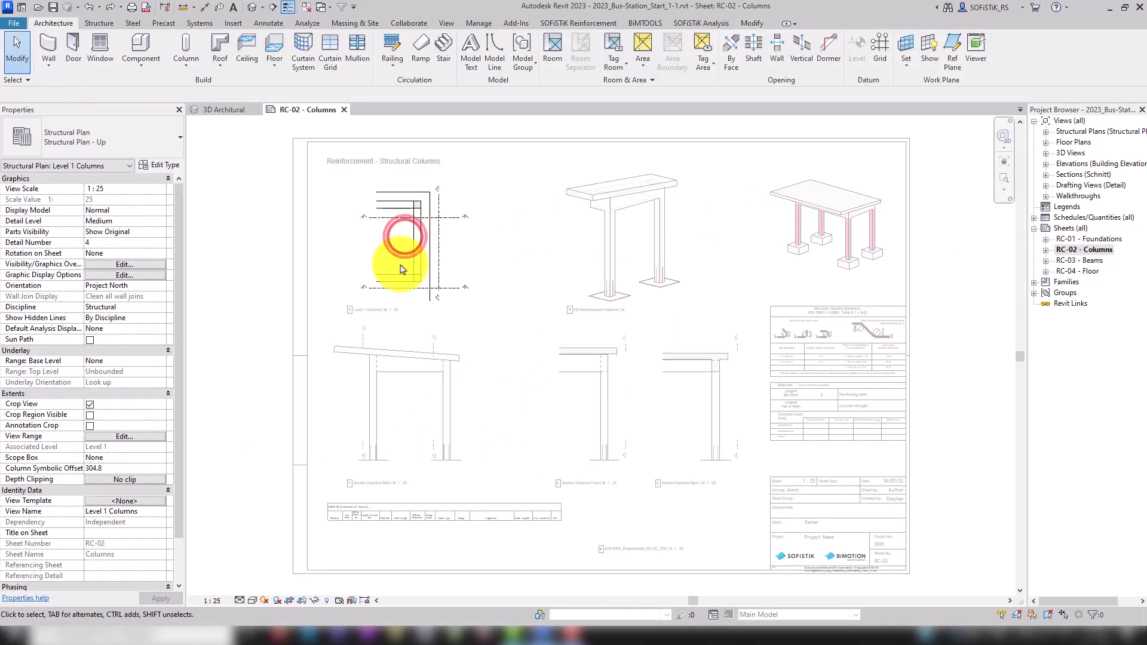
{"action": "scroll", "coordinate": [400, 269], "scroll_direction": "up", "scroll_amount": 3}
{"action": "scroll", "coordinate": [412, 274], "scroll_direction": "up", "scroll_amount": 2}
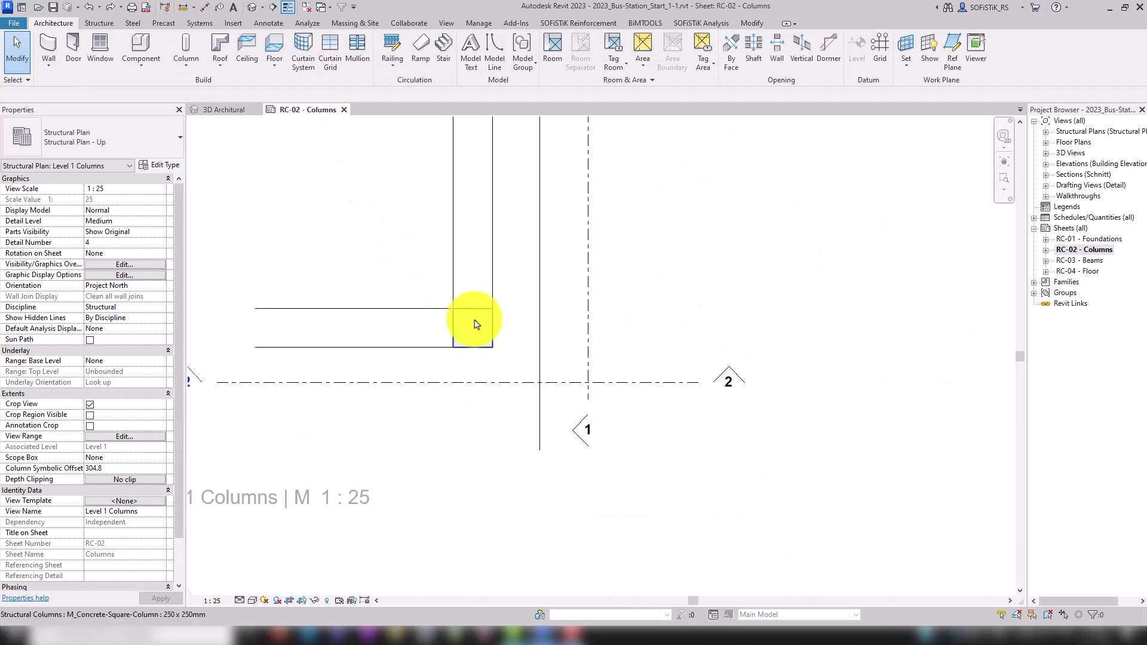
Start Rebar with bar type ø8, Dmin=4ϕ, widening the shape browser for RebarShape_31x
{"action": "left_click", "coordinate": [103, 23]}
{"action": "left_click", "coordinate": [396, 40]}
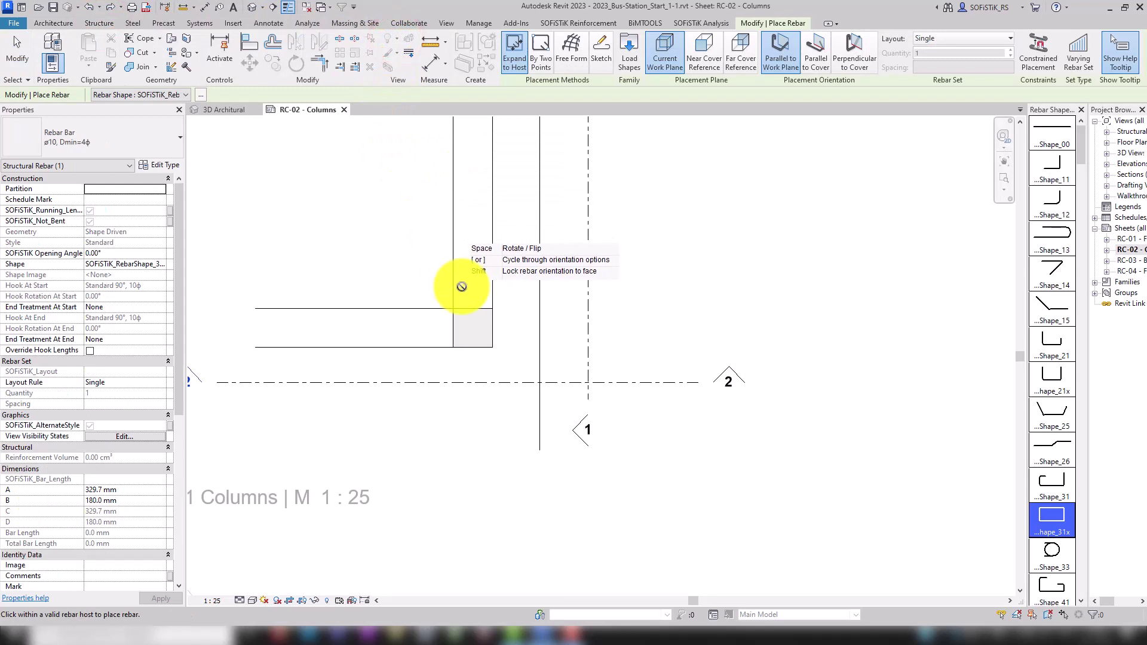
{"action": "left_click", "coordinate": [139, 144]}
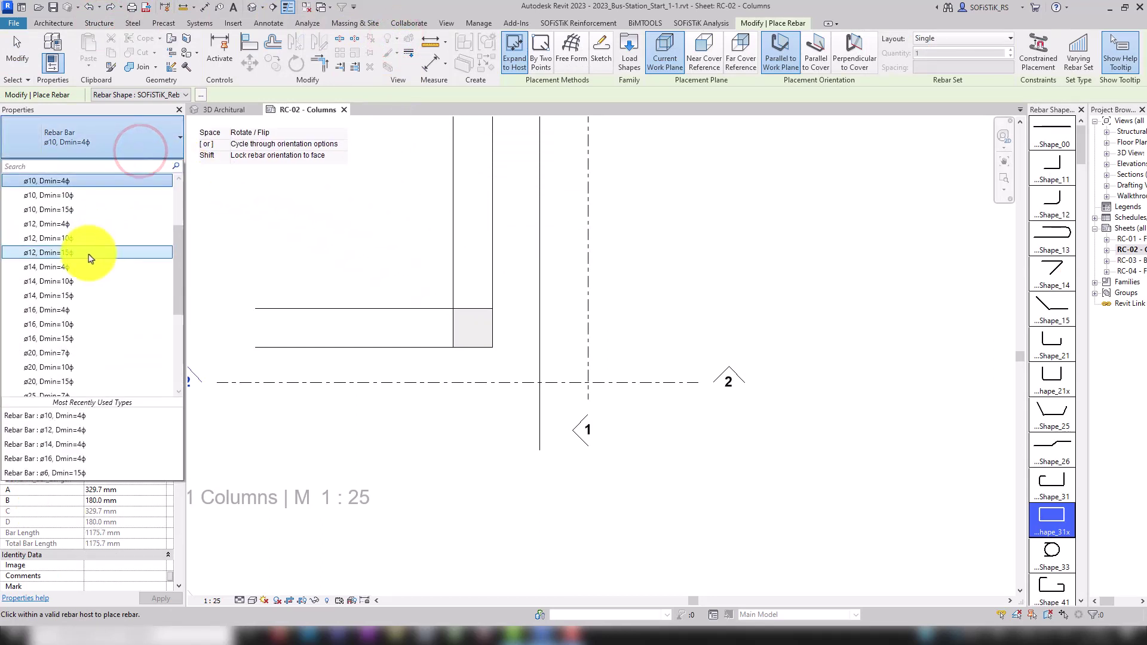
{"action": "scroll", "coordinate": [89, 258], "scroll_direction": "up", "scroll_amount": 1}
{"action": "scroll", "coordinate": [63, 229], "scroll_direction": "up", "scroll_amount": 2}
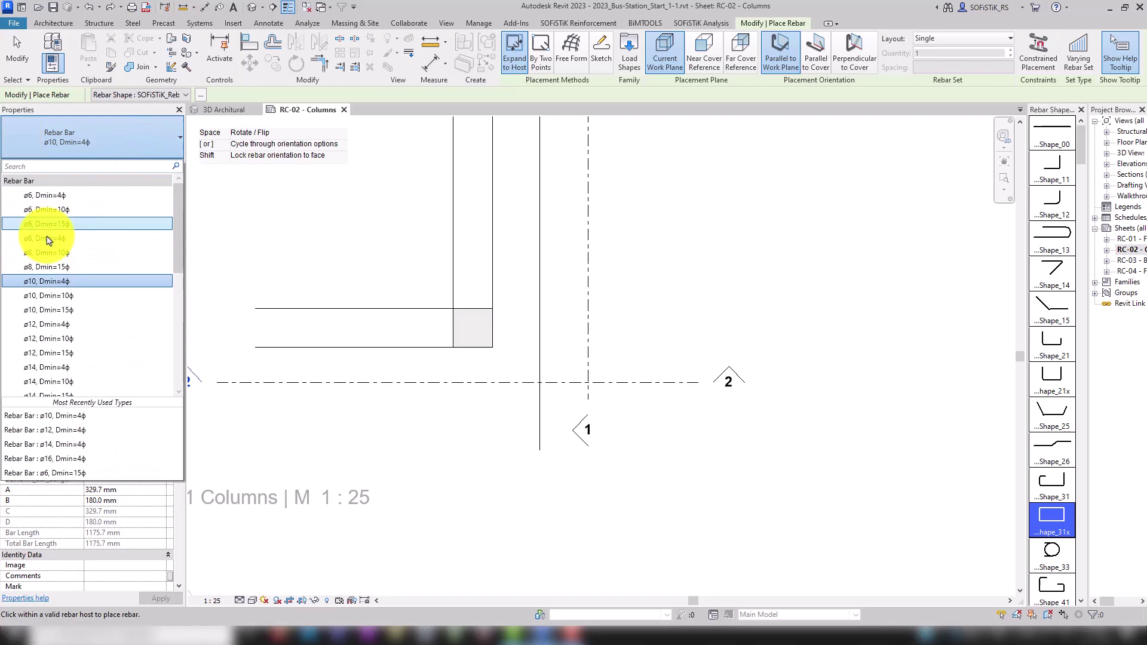
{"action": "left_click", "coordinate": [48, 238]}
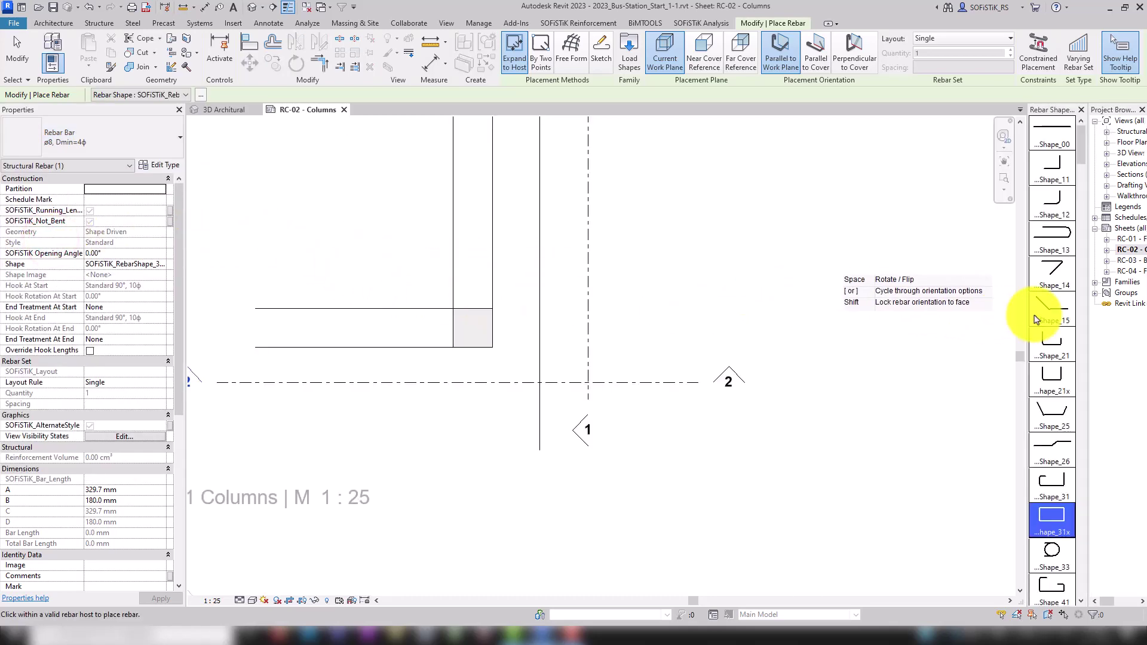
{"action": "left_click_drag", "start_coordinate": [1026, 316], "coordinate": [985, 314]}
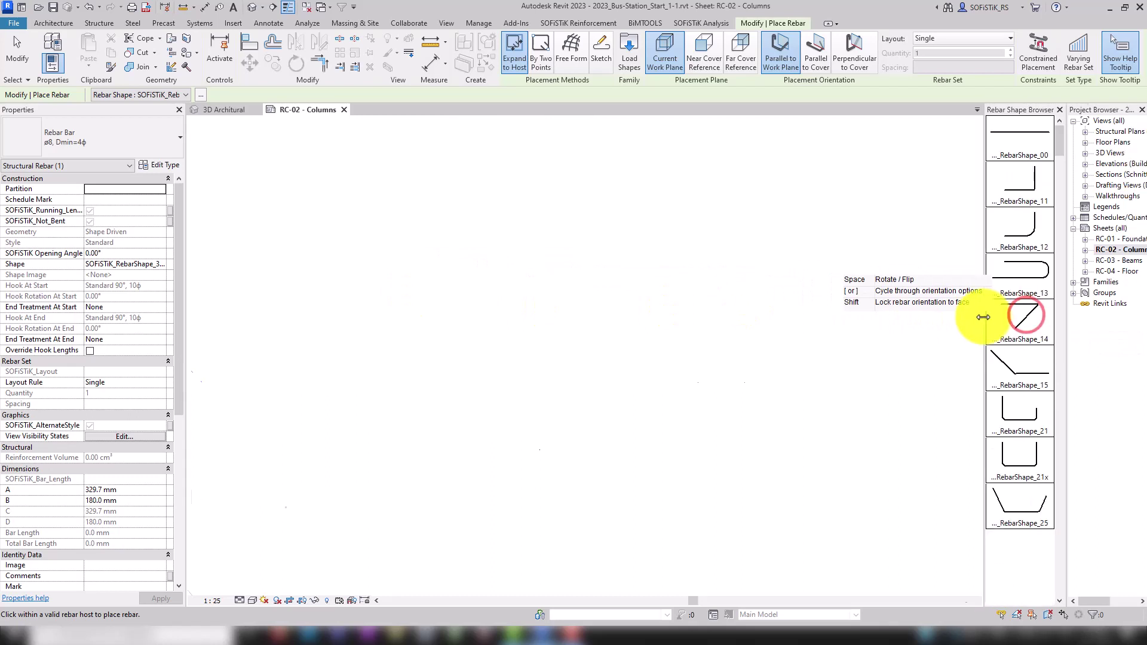
{"action": "scroll", "coordinate": [1024, 342], "scroll_direction": "down", "scroll_amount": 2}
{"action": "scroll", "coordinate": [1024, 342], "scroll_direction": "down", "scroll_amount": 1}
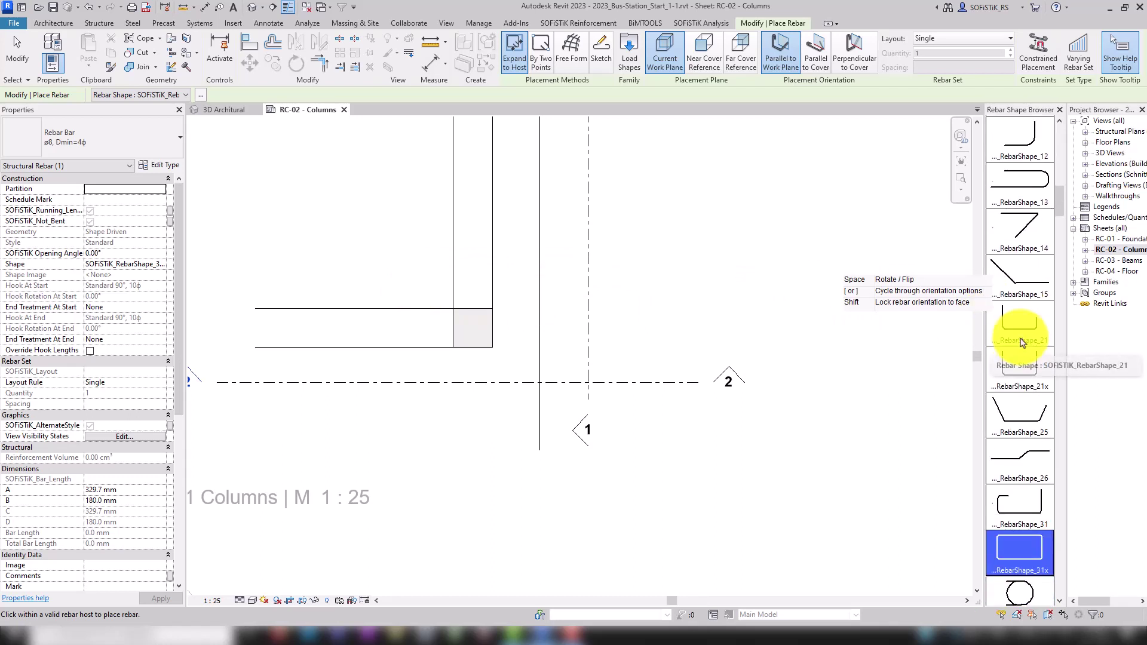
{"action": "scroll", "coordinate": [1023, 354], "scroll_direction": "down", "scroll_amount": 1}
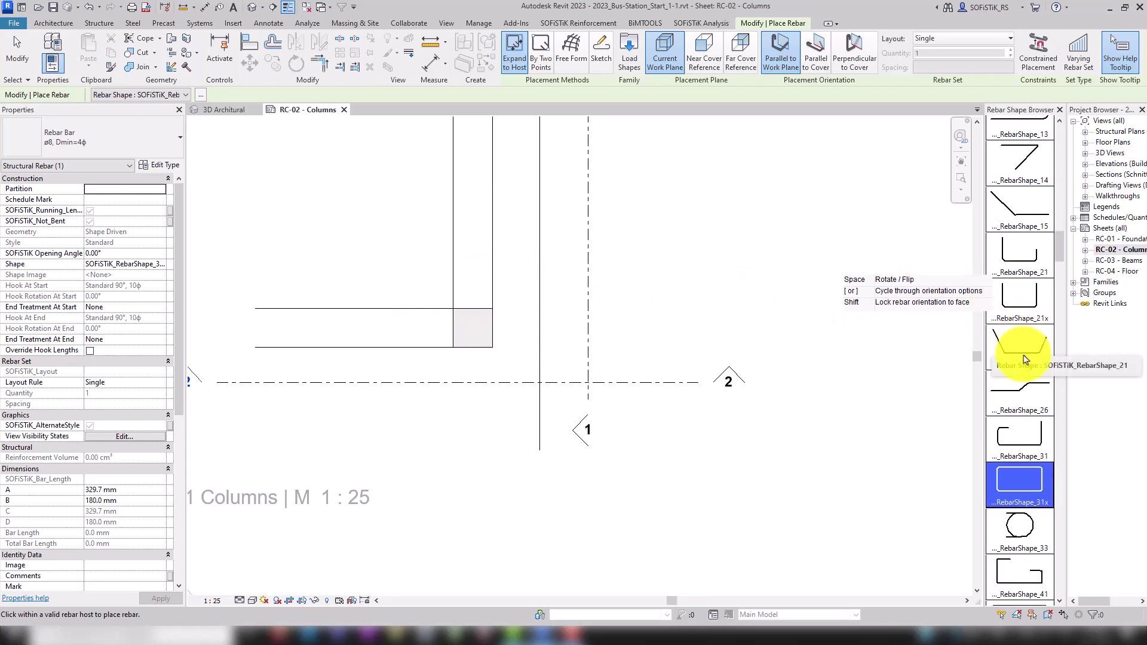
Place a closed ø8 stirrup inside the column section, keeping help tooltips visible
{"action": "left_click", "coordinate": [1016, 478]}
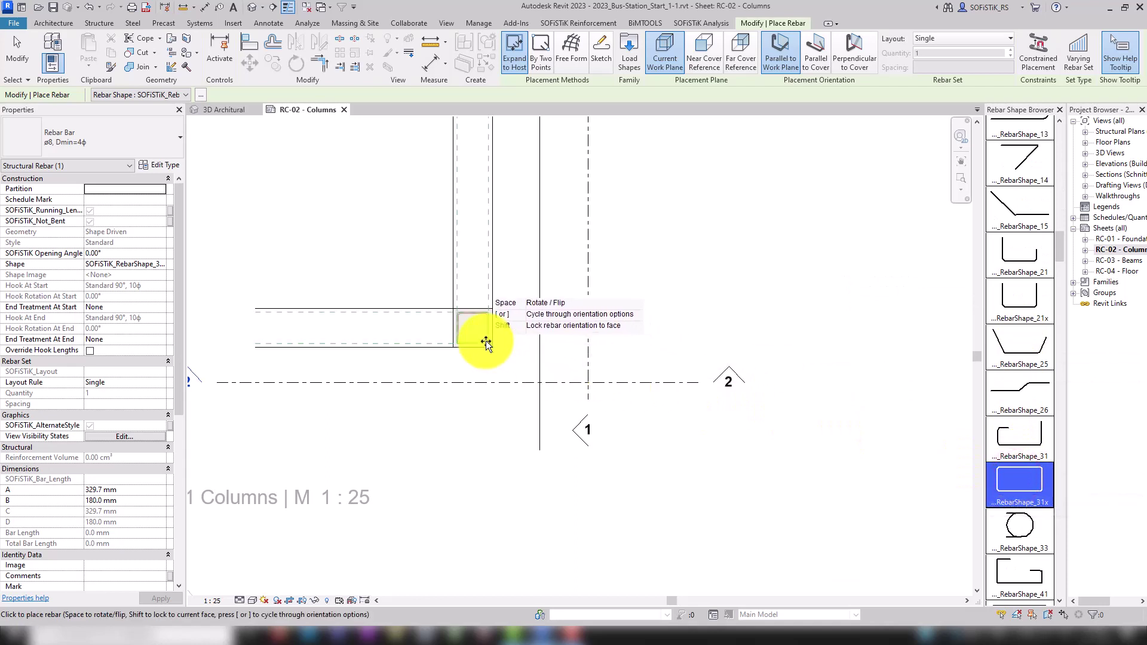
{"action": "scroll", "coordinate": [464, 324], "scroll_direction": "up", "scroll_amount": 2}
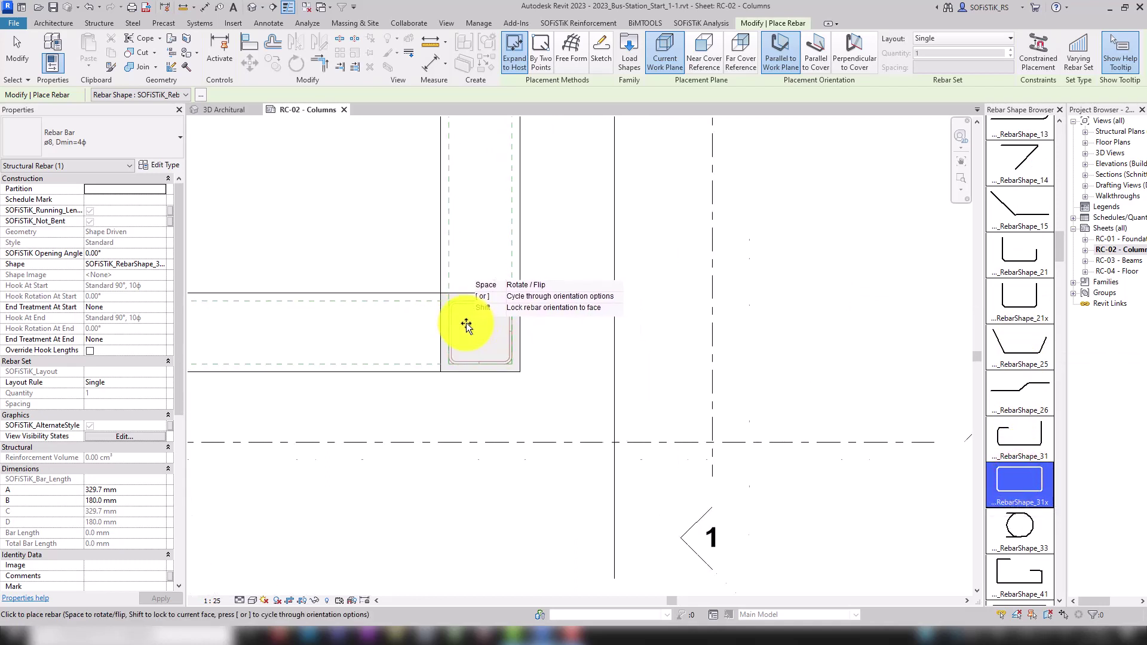
{"action": "scroll", "coordinate": [466, 321], "scroll_direction": "up", "scroll_amount": 2}
{"action": "scroll", "coordinate": [466, 321], "scroll_direction": "up", "scroll_amount": 2}
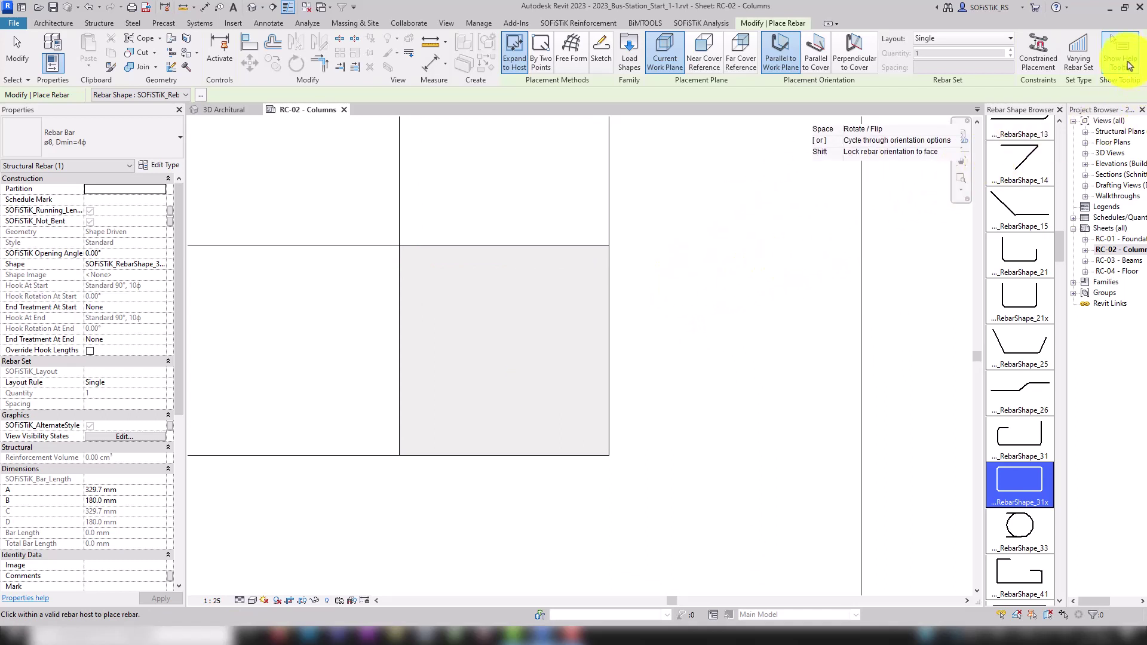
{"action": "left_click", "coordinate": [1119, 52]}
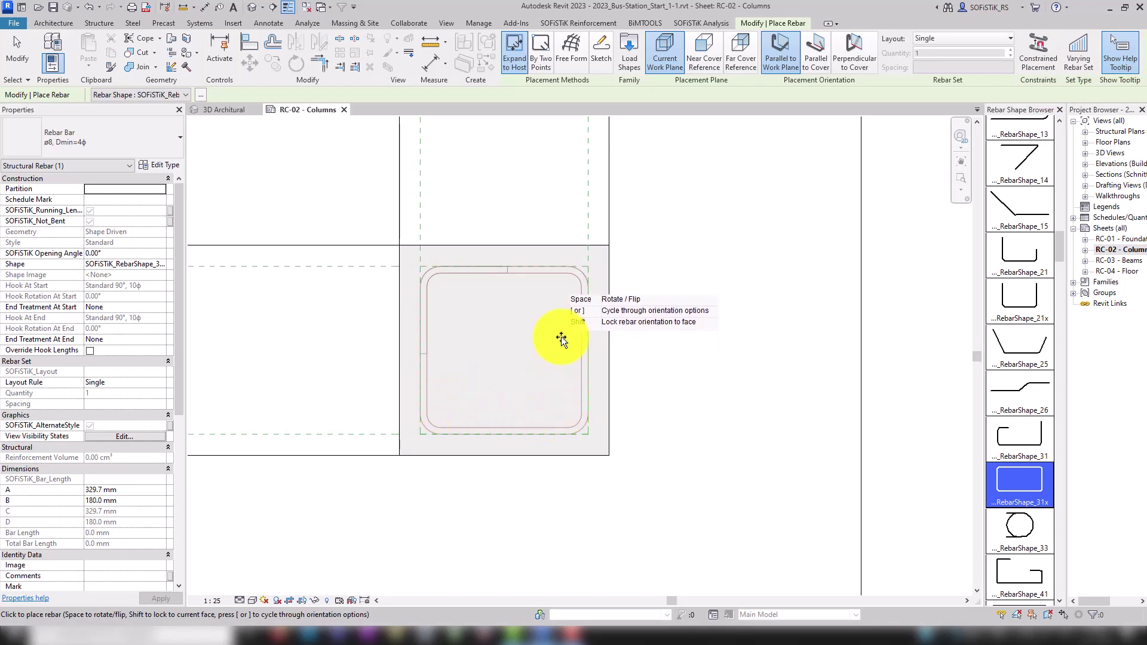
{"action": "left_click", "coordinate": [442, 294]}
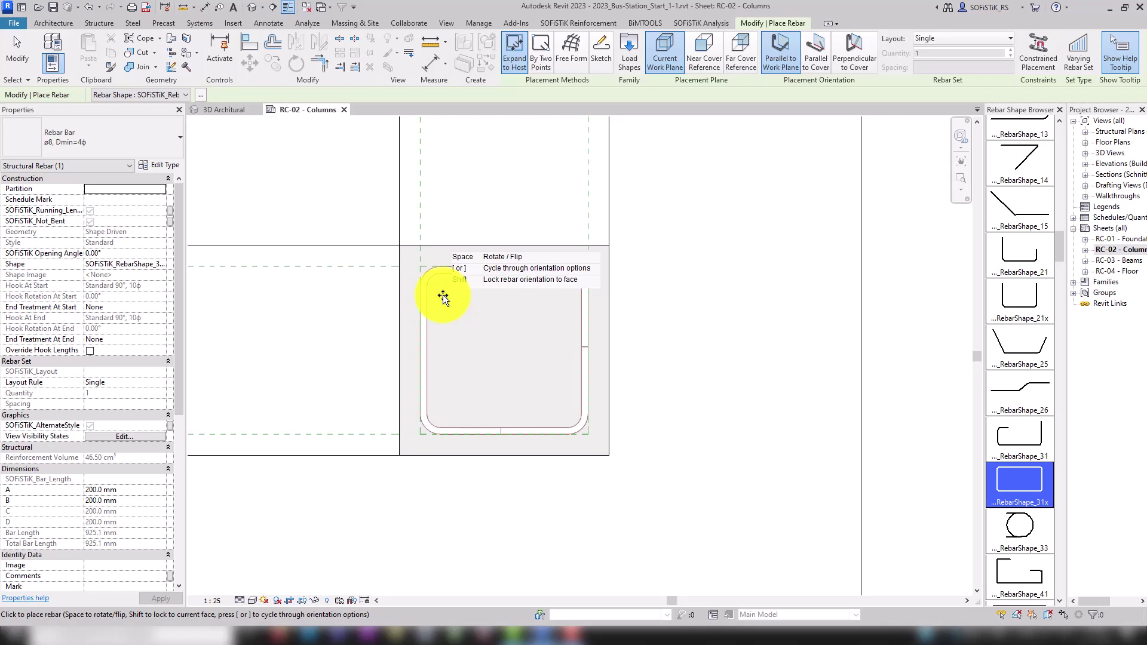
{"action": "key", "text": "Escape"}
{"action": "key", "text": "Escape"}
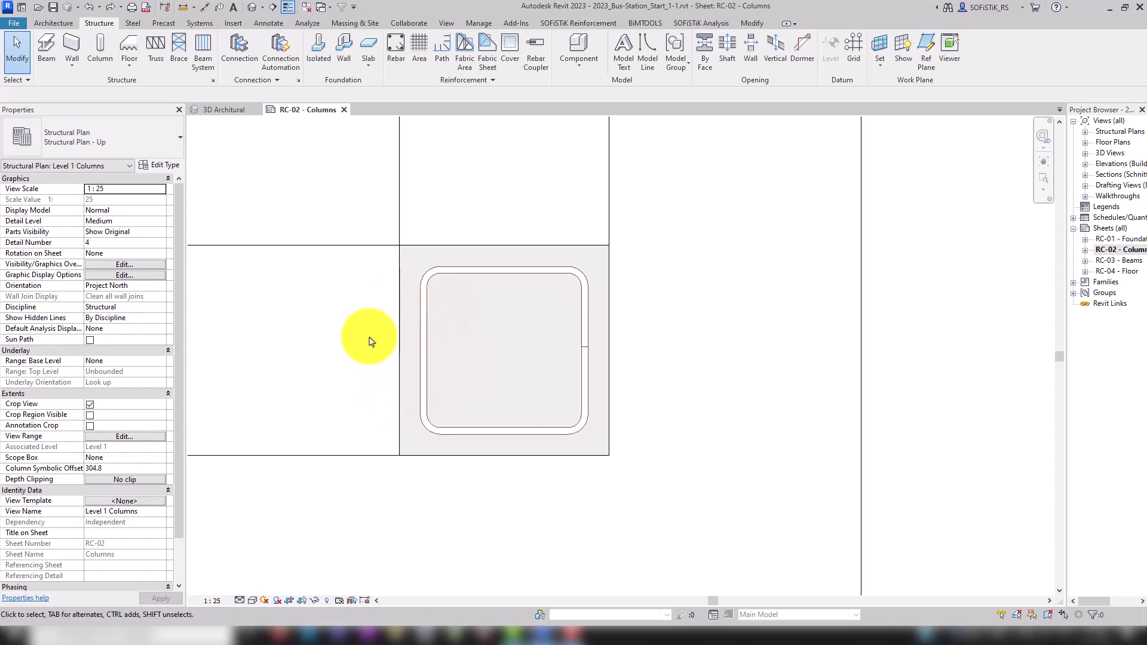
Set the column's other-faces cover to Rebar Cover 20 and its type to 450 x 450mm
{"action": "left_click", "coordinate": [398, 334]}
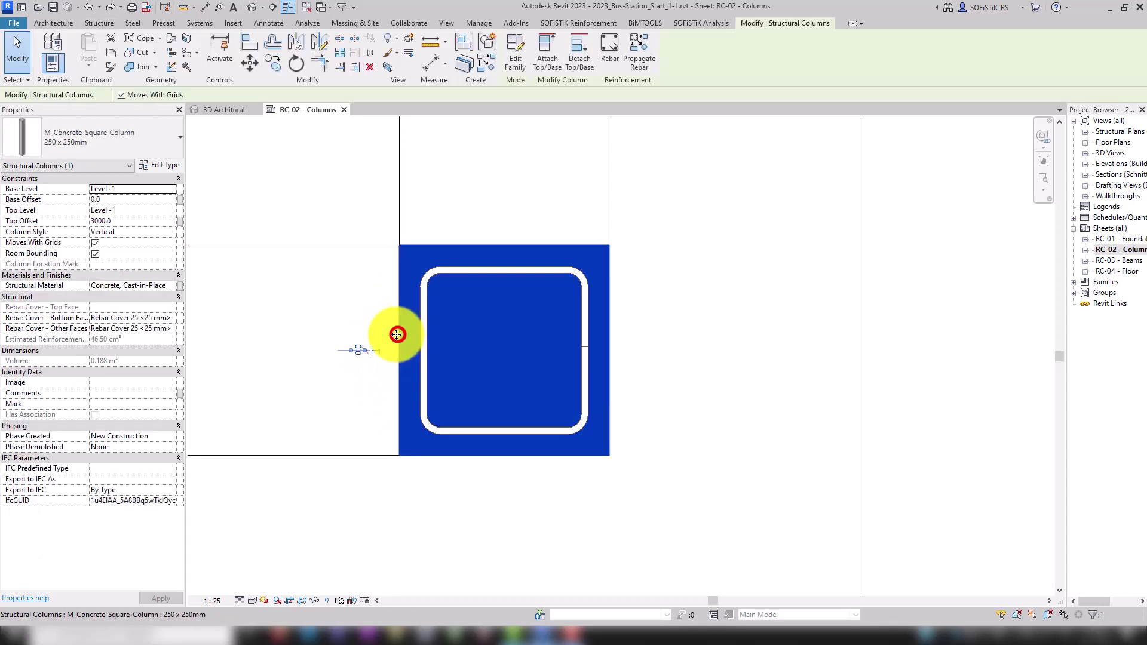
{"action": "left_click", "coordinate": [172, 330]}
{"action": "left_click", "coordinate": [166, 340]}
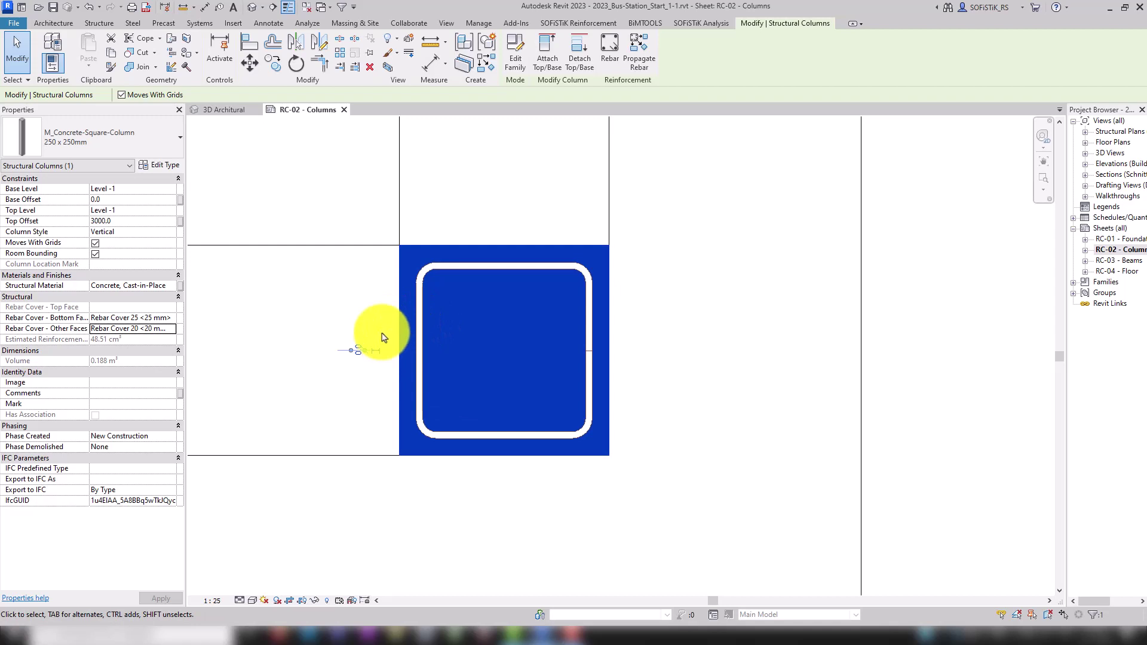
{"action": "left_click", "coordinate": [141, 144]}
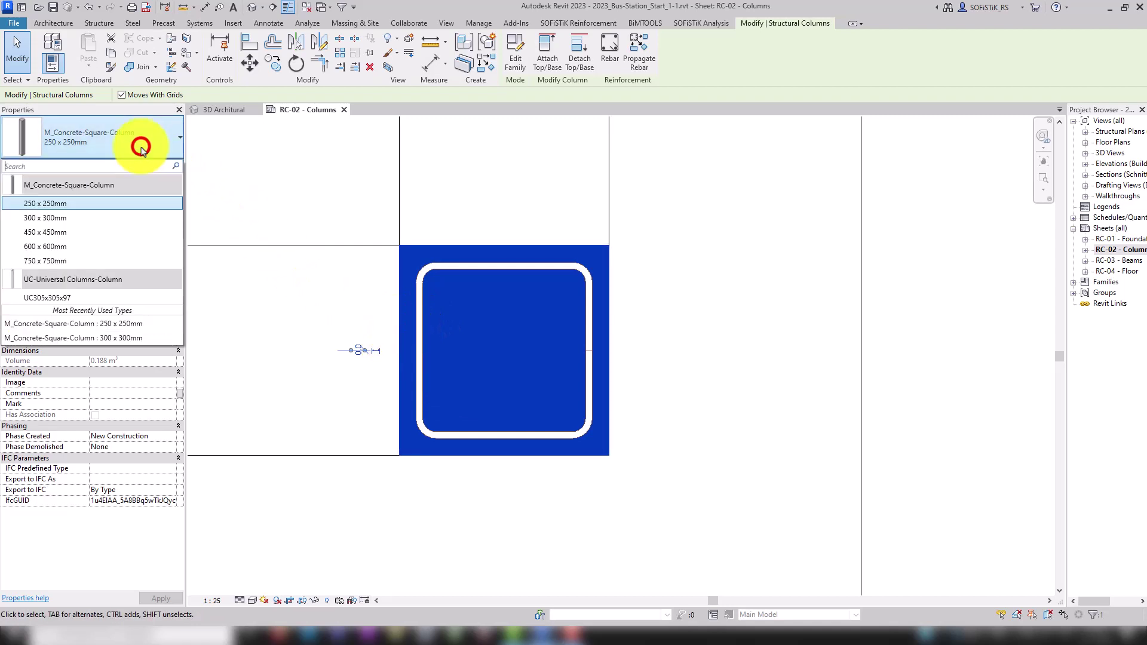
{"action": "left_click", "coordinate": [52, 231]}
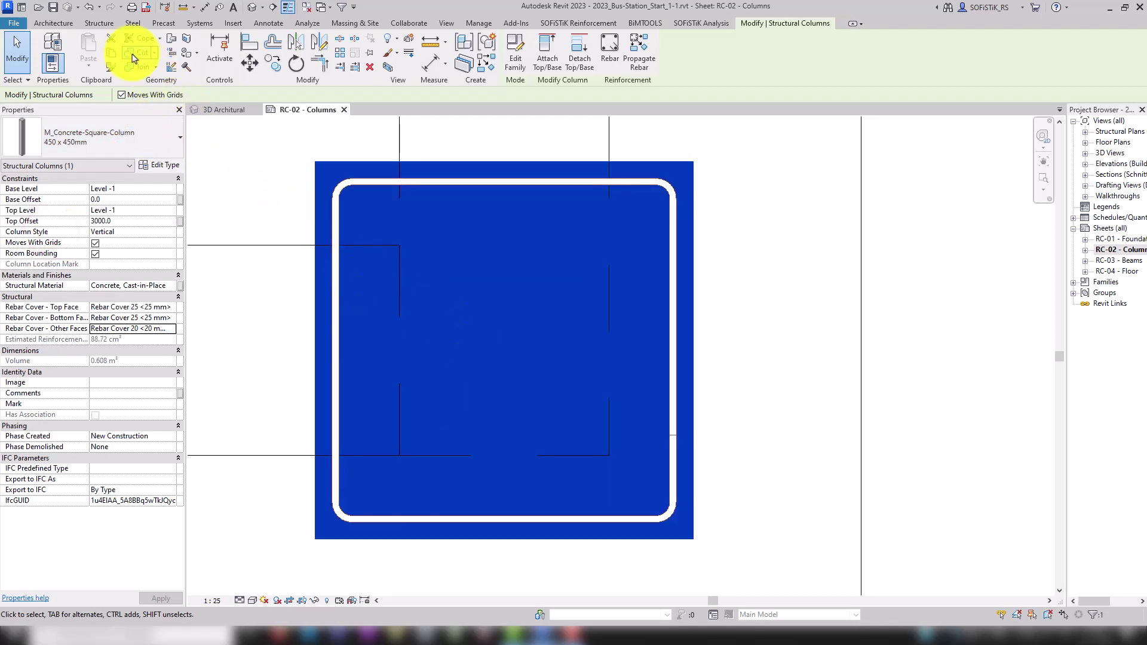
Finish the column edit and activate the Section Columns Side viewport
{"action": "left_click", "coordinate": [87, 8]}
{"action": "scroll", "coordinate": [478, 333], "scroll_direction": "down", "scroll_amount": 2}
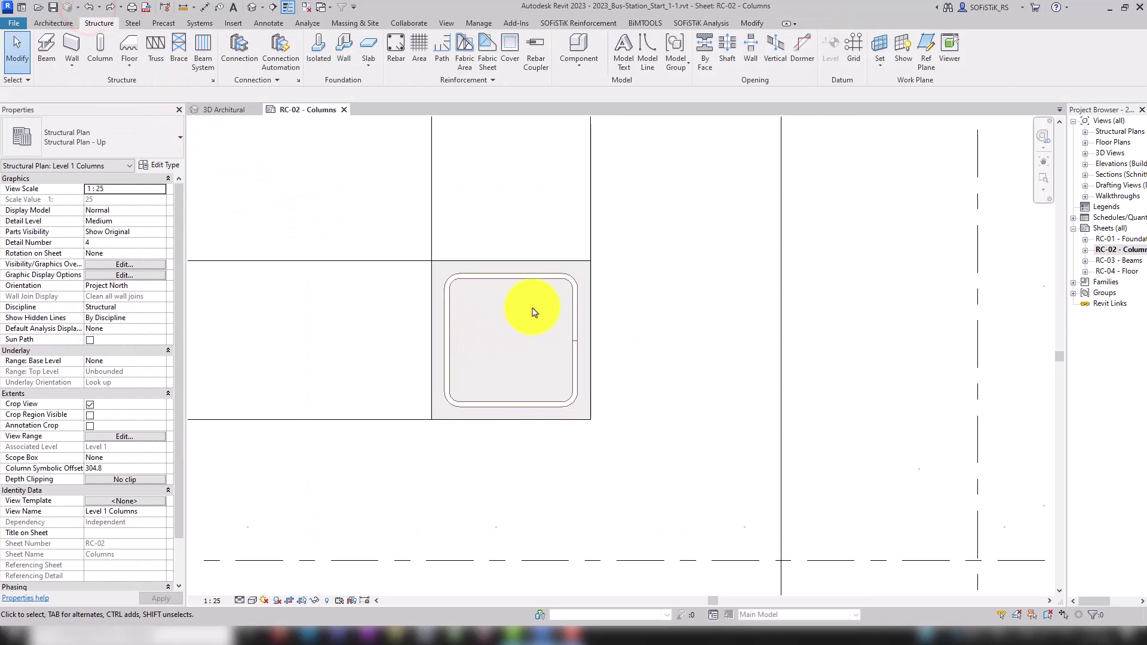
{"action": "scroll", "coordinate": [532, 313], "scroll_direction": "down", "scroll_amount": 2}
{"action": "scroll", "coordinate": [530, 197], "scroll_direction": "down", "scroll_amount": 2}
{"action": "scroll", "coordinate": [532, 256], "scroll_direction": "down", "scroll_amount": 2}
{"action": "scroll", "coordinate": [529, 265], "scroll_direction": "down", "scroll_amount": 2}
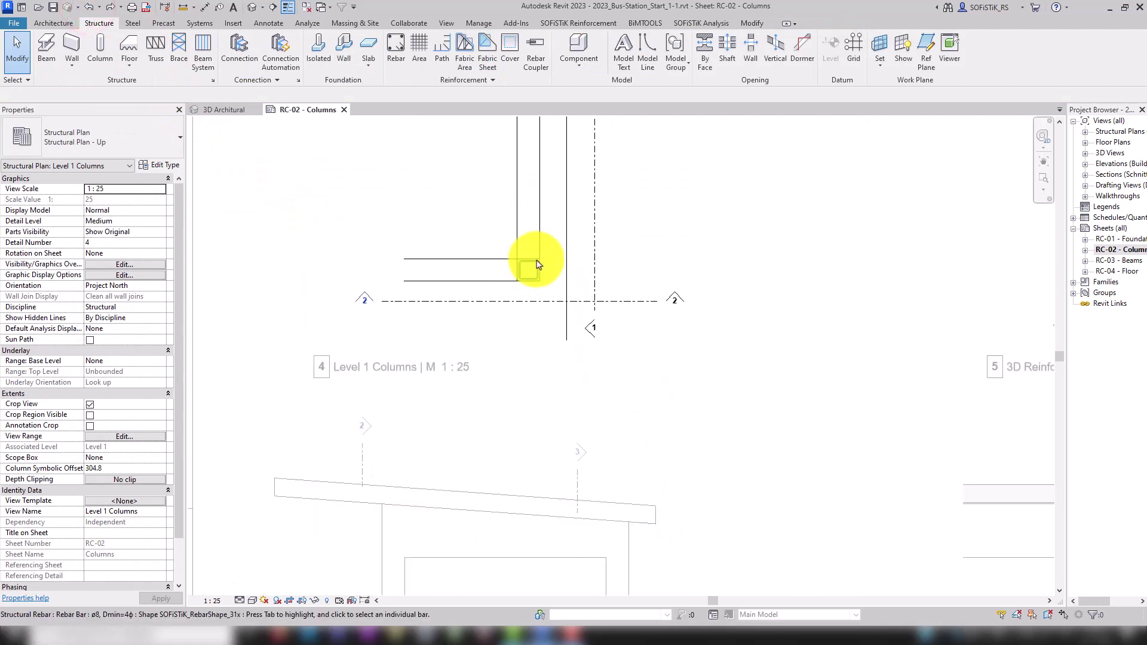
{"action": "scroll", "coordinate": [527, 305], "scroll_direction": "down", "scroll_amount": 2}
{"action": "left_click", "coordinate": [523, 332]}
{"action": "scroll", "coordinate": [439, 457], "scroll_direction": "up", "scroll_amount": 2}
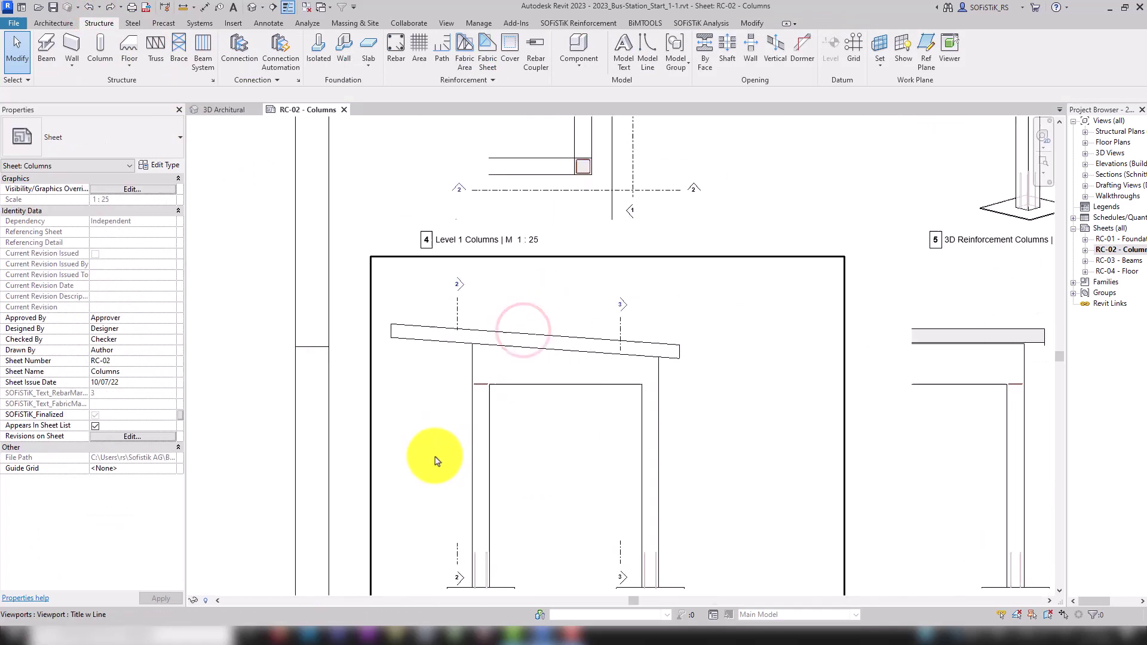
{"action": "scroll", "coordinate": [456, 375], "scroll_direction": "up", "scroll_amount": 2}
{"action": "left_click", "coordinate": [455, 370]}
{"action": "double_click", "coordinate": [455, 369]}
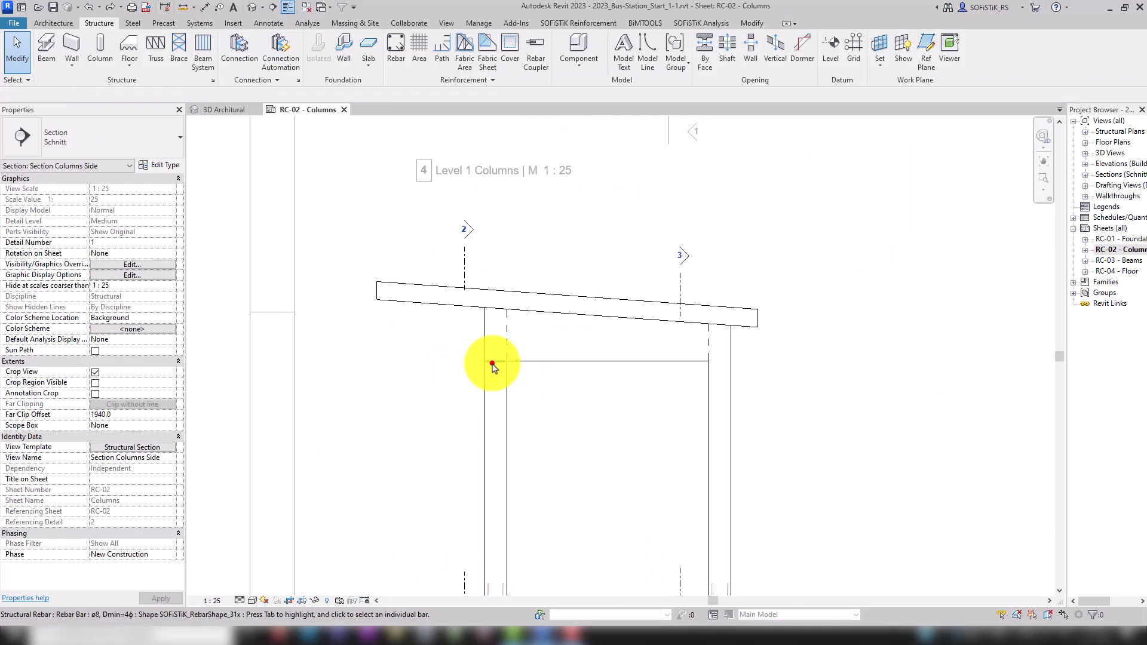
Lay out the stirrup as a Maximum Spacing set at 150 mm
{"action": "left_click", "coordinate": [492, 362]}
{"action": "scroll", "coordinate": [495, 349], "scroll_direction": "up", "scroll_amount": 1}
{"action": "scroll", "coordinate": [496, 349], "scroll_direction": "up", "scroll_amount": 2}
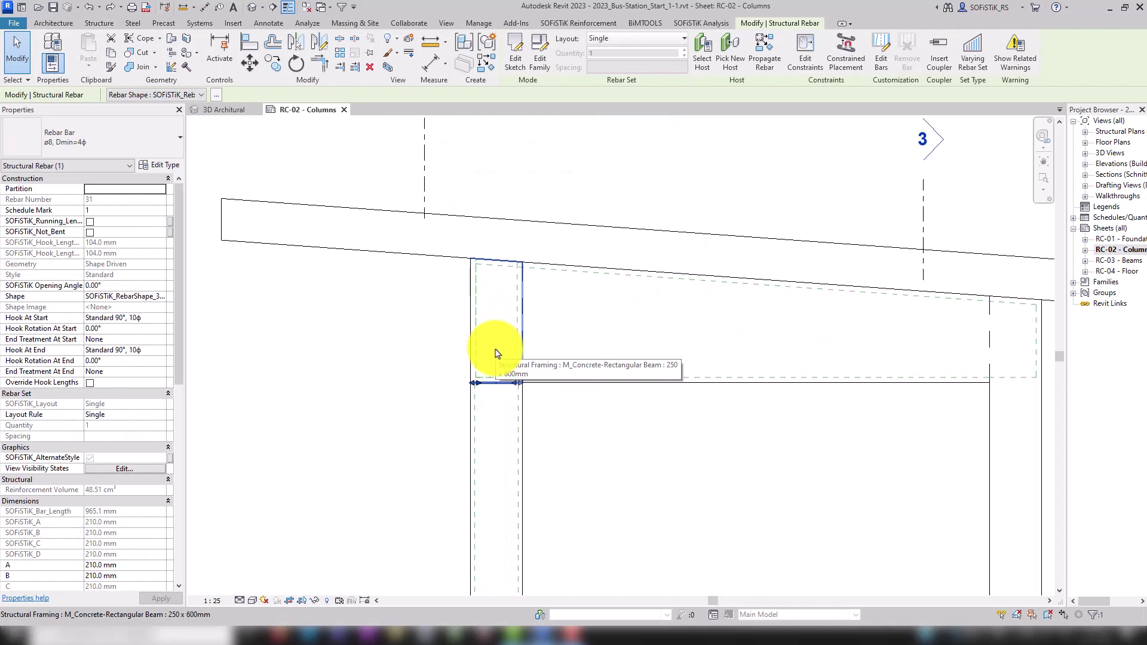
{"action": "left_click", "coordinate": [155, 414]}
{"action": "left_click", "coordinate": [162, 416]}
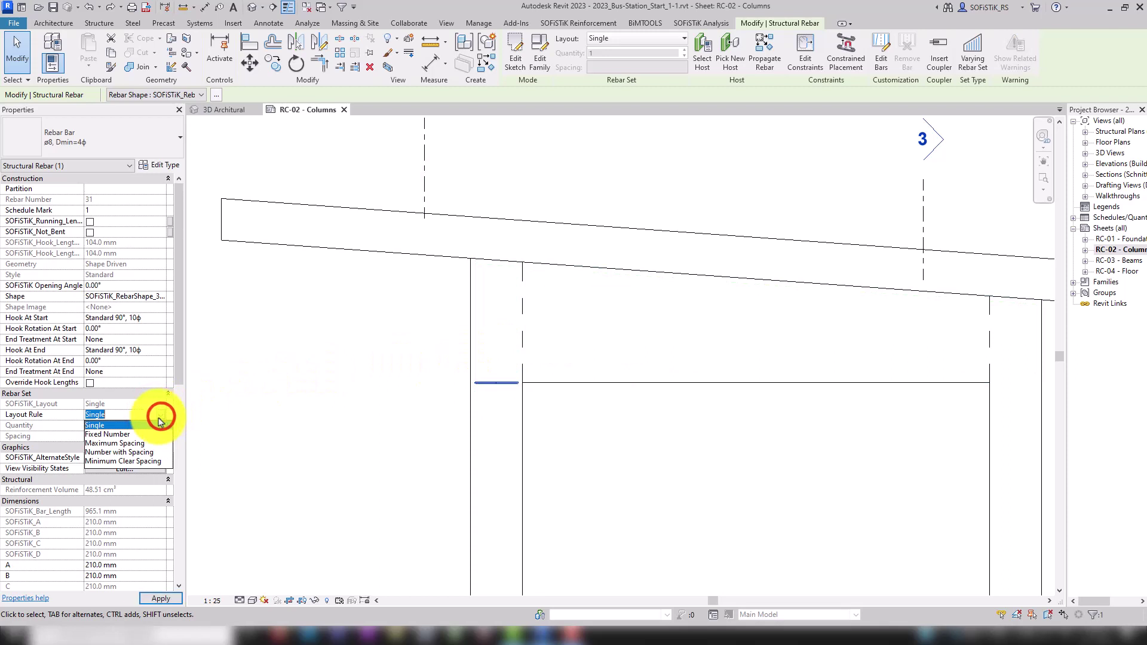
{"action": "left_click", "coordinate": [121, 443]}
{"action": "type", "text": "150"}
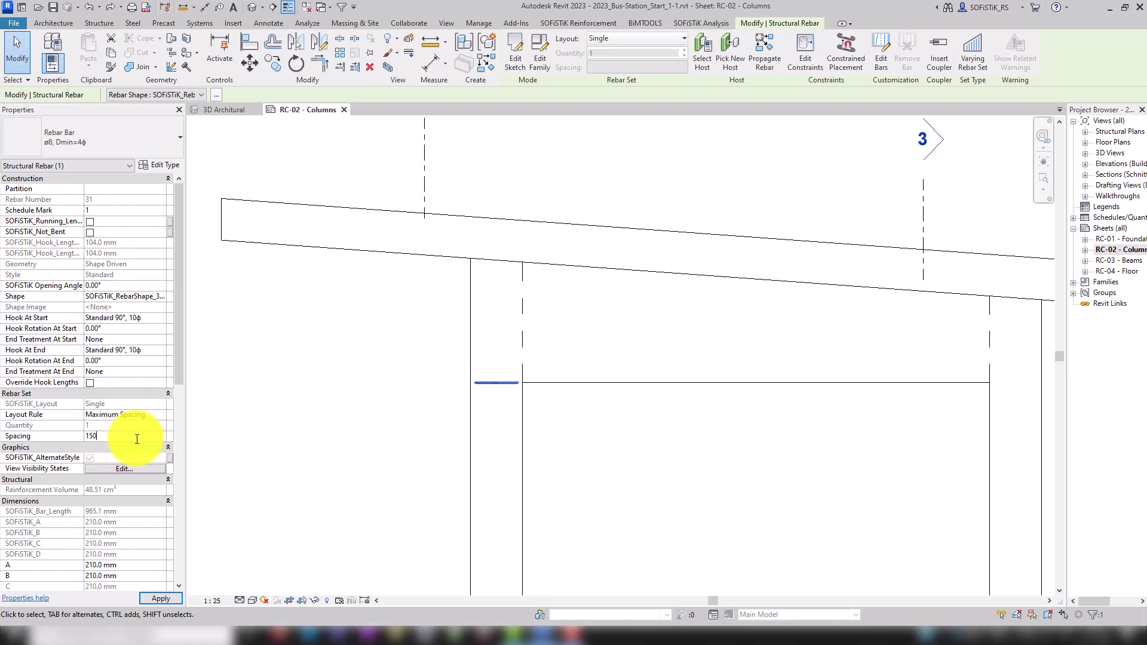
{"action": "key", "text": "Return"}
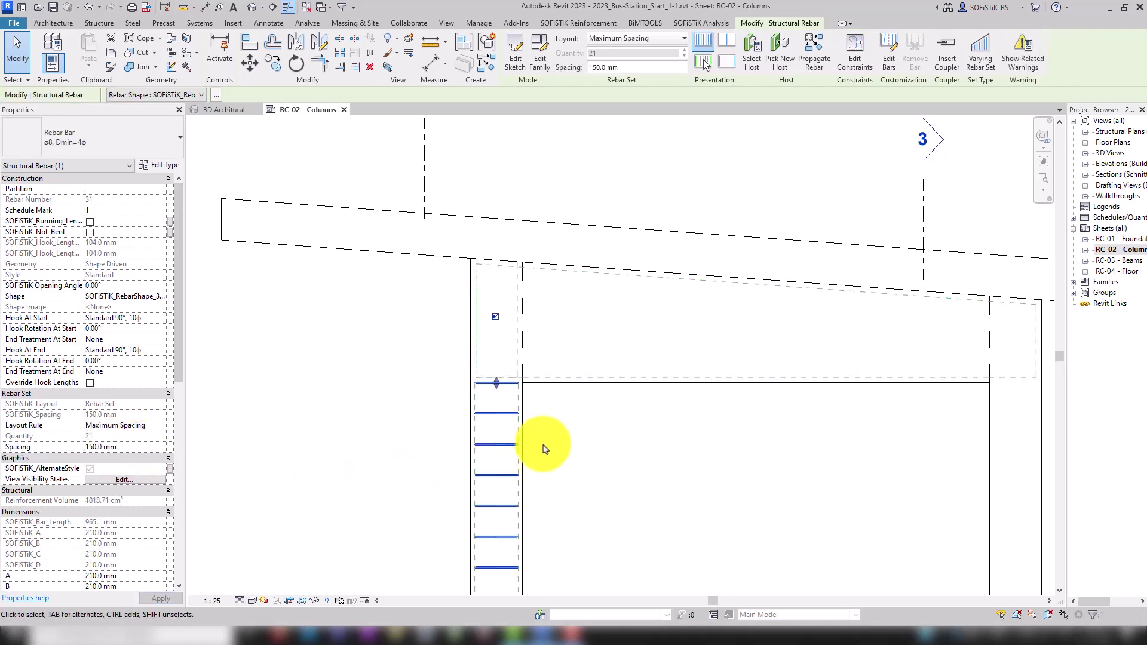
{"action": "scroll", "coordinate": [584, 282], "scroll_direction": "down", "scroll_amount": 2}
{"action": "scroll", "coordinate": [583, 269], "scroll_direction": "down", "scroll_amount": 1}
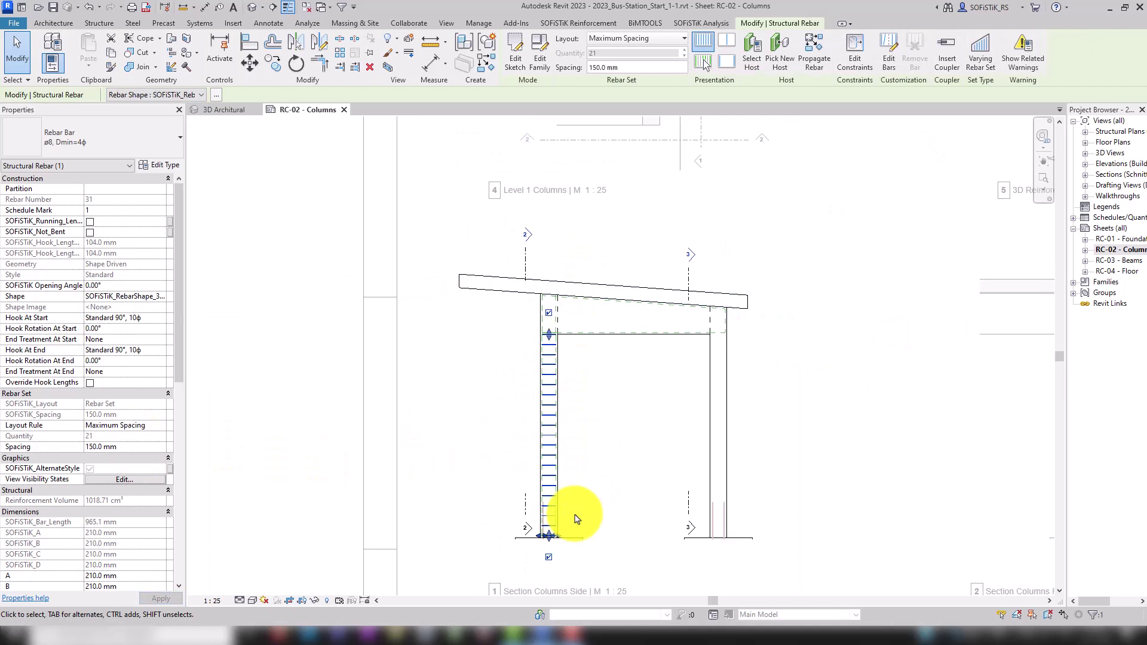
{"action": "scroll", "coordinate": [571, 547], "scroll_direction": "down", "scroll_amount": 1}
{"action": "scroll", "coordinate": [578, 532], "scroll_direction": "up", "scroll_amount": 1}
{"action": "scroll", "coordinate": [579, 532], "scroll_direction": "up", "scroll_amount": 1}
{"action": "scroll", "coordinate": [579, 532], "scroll_direction": "up", "scroll_amount": 1}
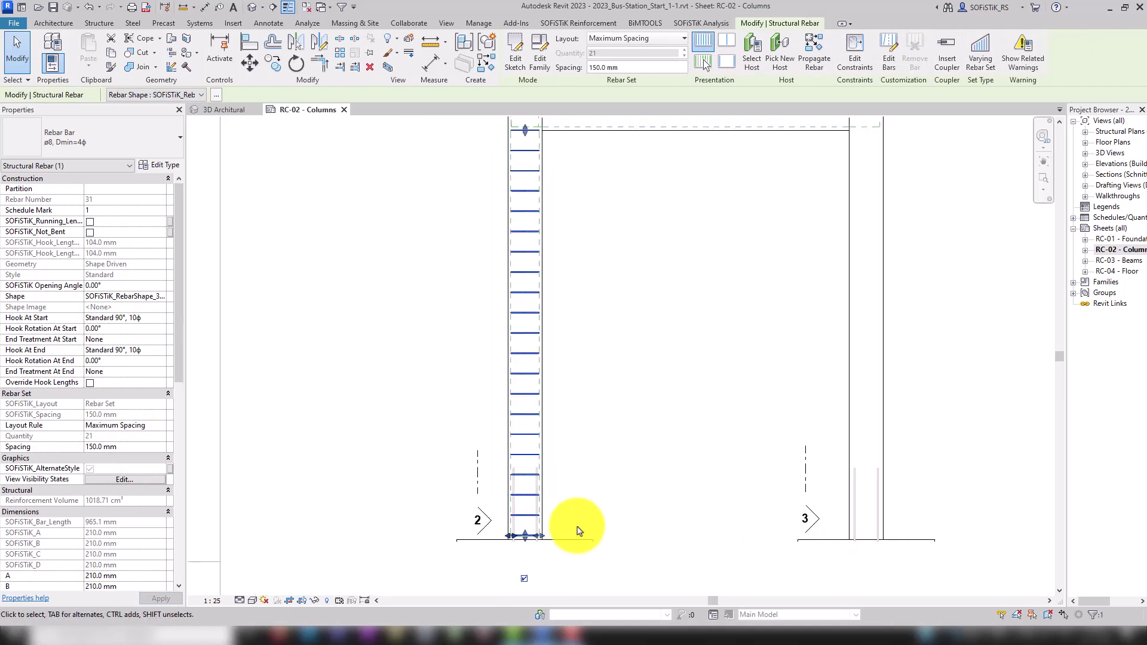
{"action": "right_click", "coordinate": [580, 531]}
Divide the stirrup set in two with the SOFiSTiK Split tool
{"action": "left_click", "coordinate": [569, 535]}
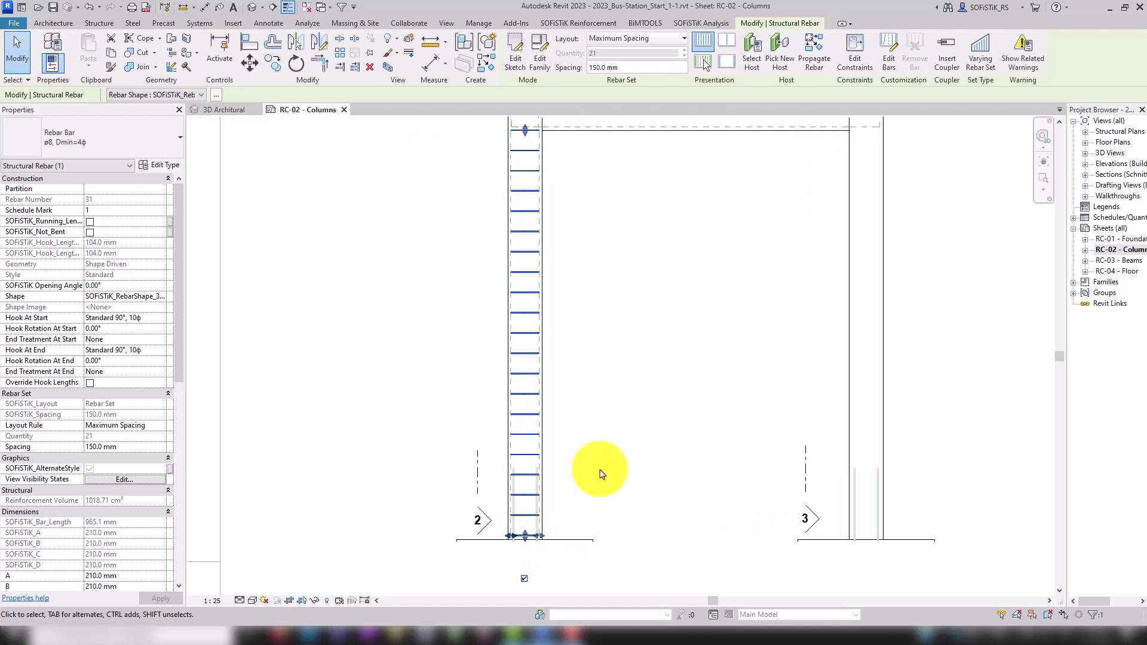
{"action": "left_click", "coordinate": [587, 23]}
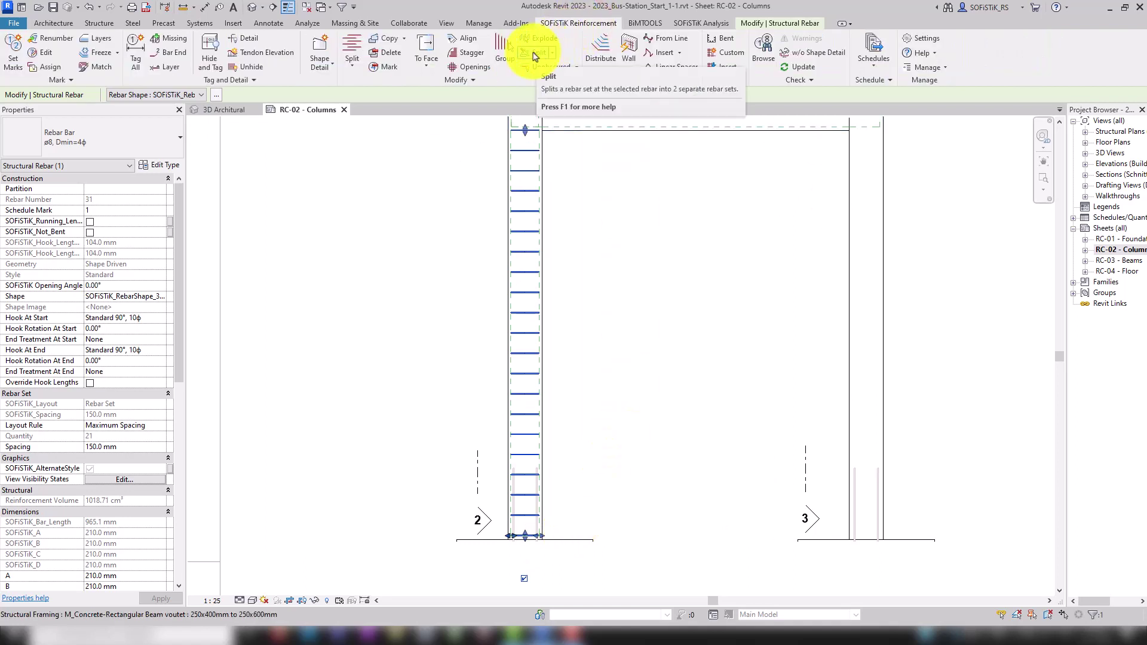
{"action": "left_click", "coordinate": [533, 52]}
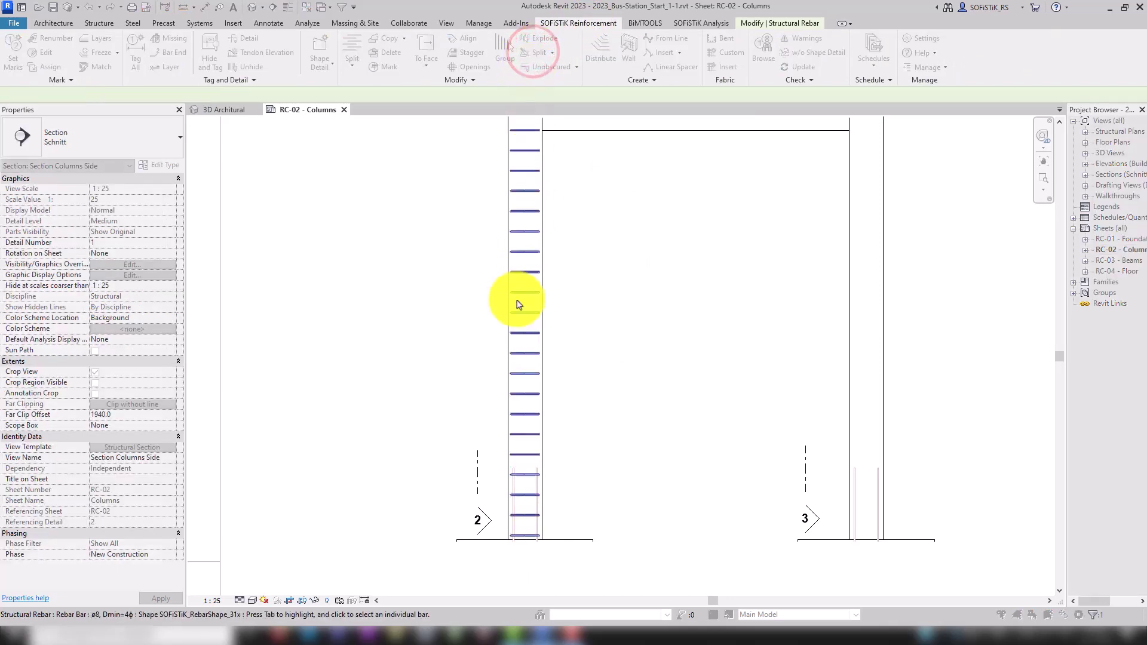
{"action": "left_click", "coordinate": [530, 414]}
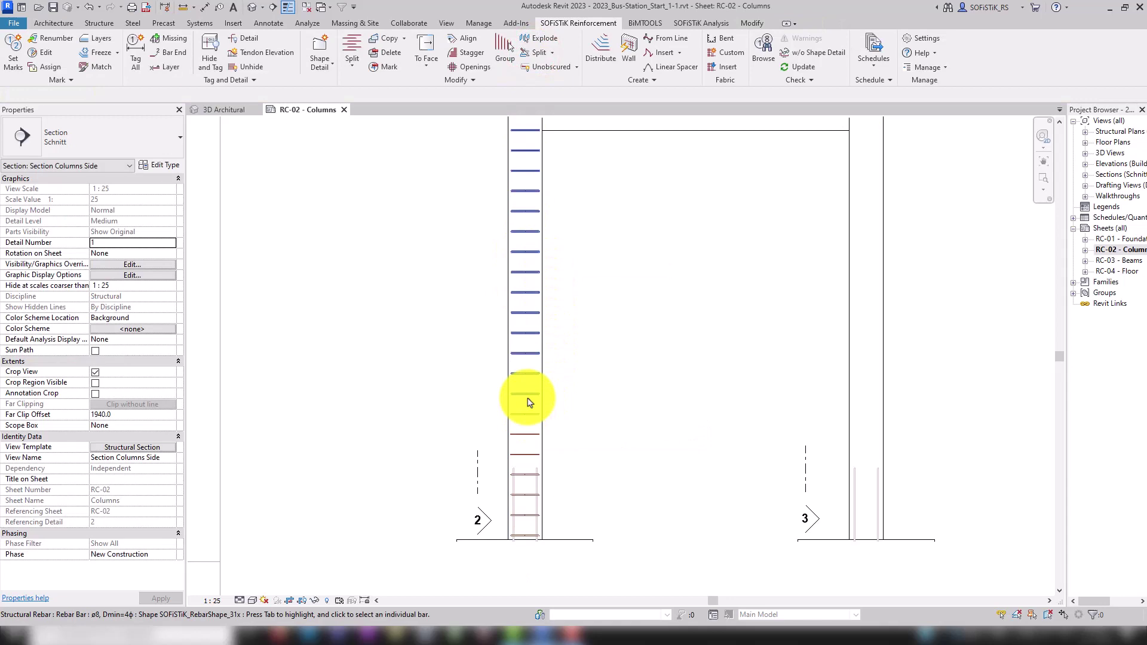
{"action": "left_click", "coordinate": [527, 417]}
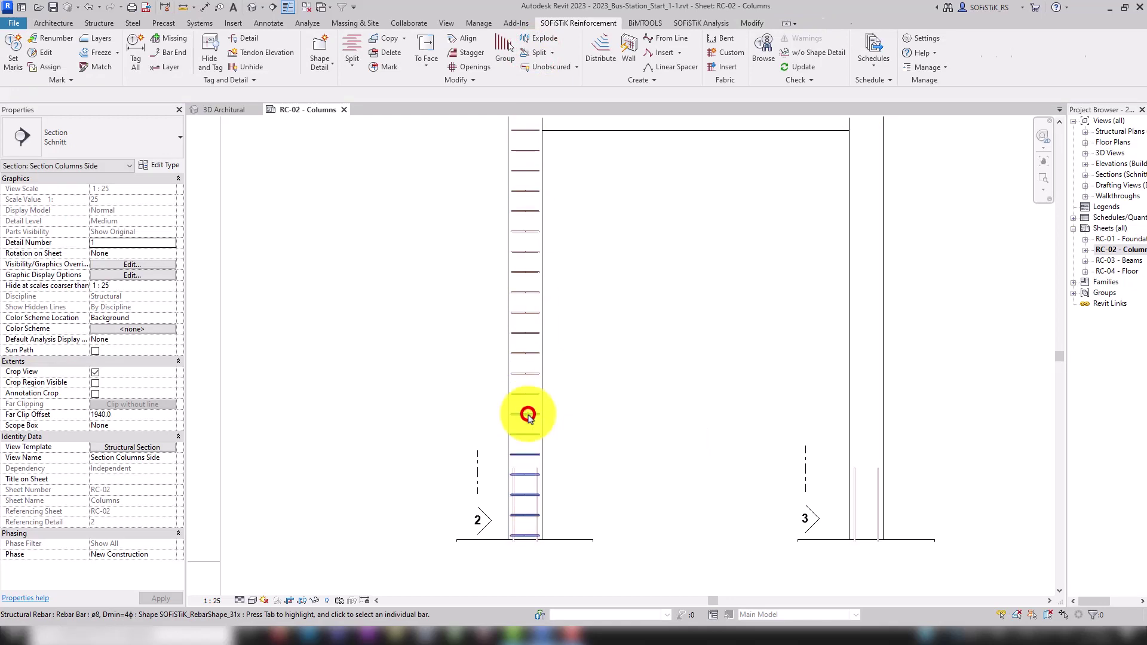
Set the lower stirrup set's spacing to 100 mm
{"action": "left_click", "coordinate": [142, 446]}
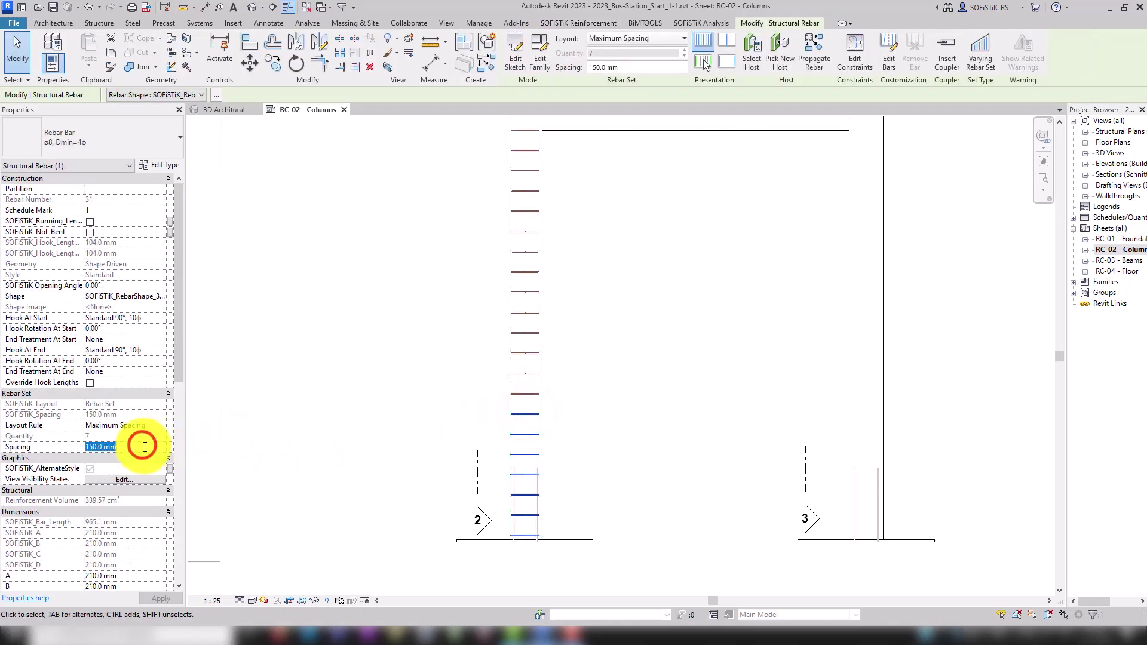
{"action": "key", "text": "Return"}
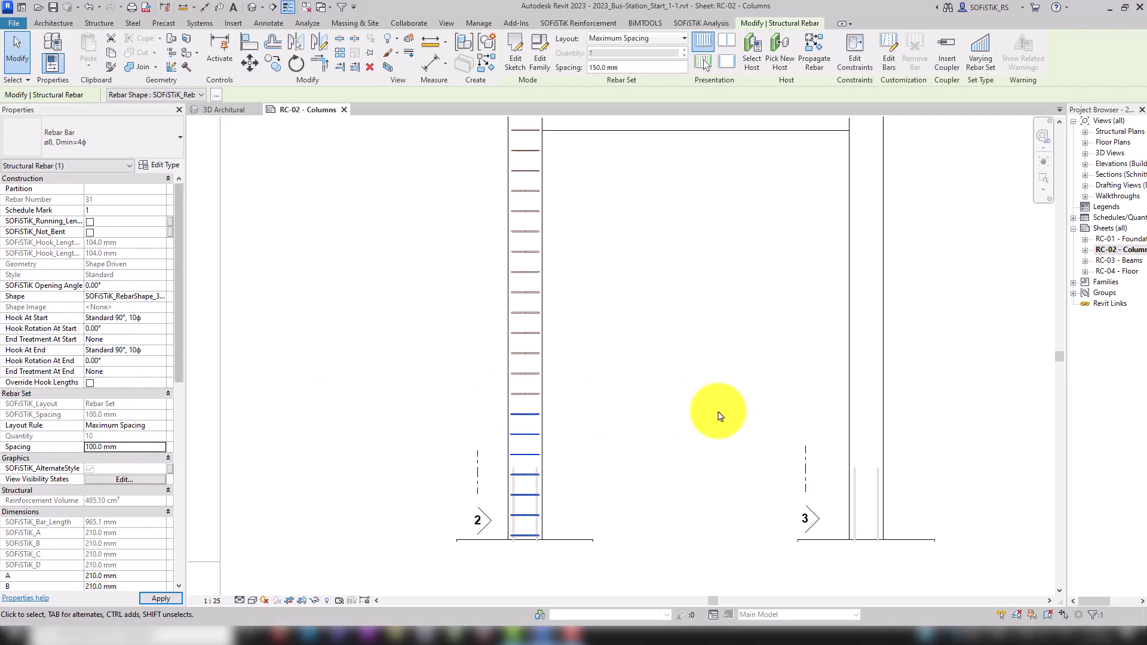
{"action": "left_click", "coordinate": [634, 415]}
{"action": "scroll", "coordinate": [573, 452], "scroll_direction": "up", "scroll_amount": 3}
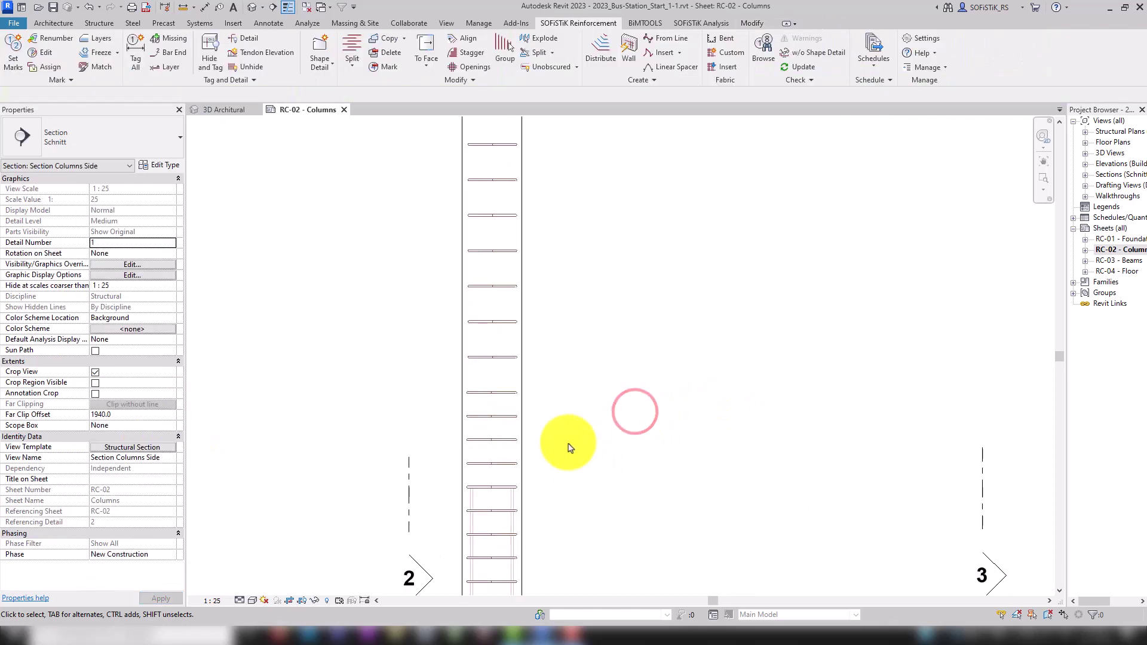
{"action": "scroll", "coordinate": [475, 435], "scroll_direction": "down", "scroll_amount": 2}
{"action": "scroll", "coordinate": [502, 453], "scroll_direction": "down", "scroll_amount": 2}
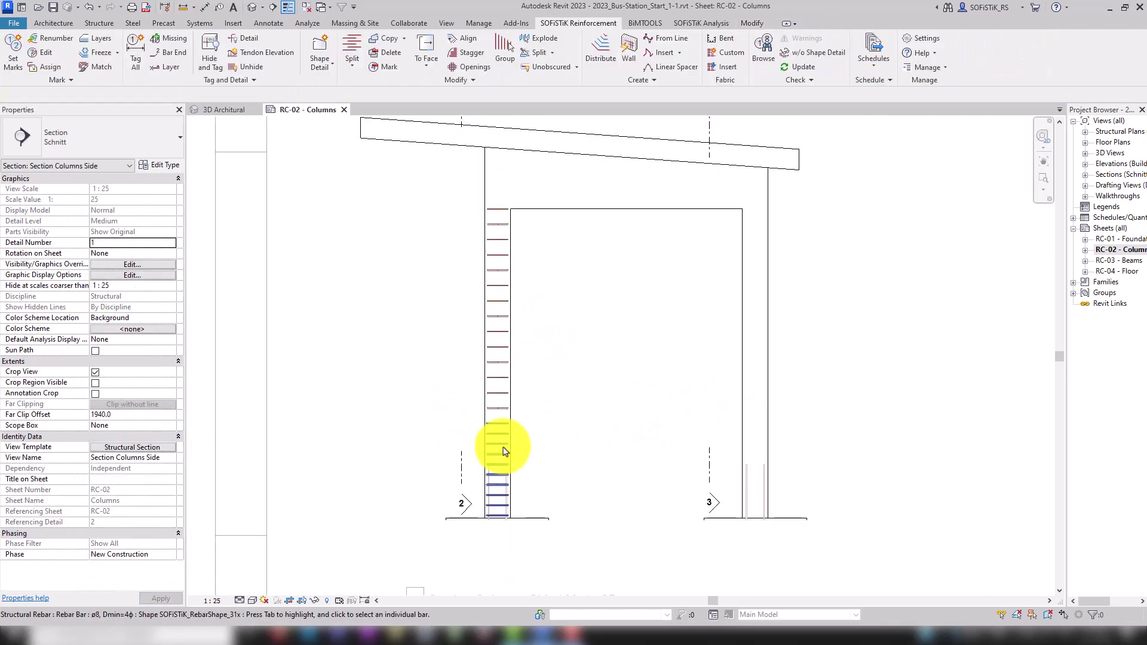
Stretch the upper stirrup set to the column top, giving 18 bars at 150 mm
{"action": "left_click", "coordinate": [562, 323]}
{"action": "left_click", "coordinate": [496, 237]}
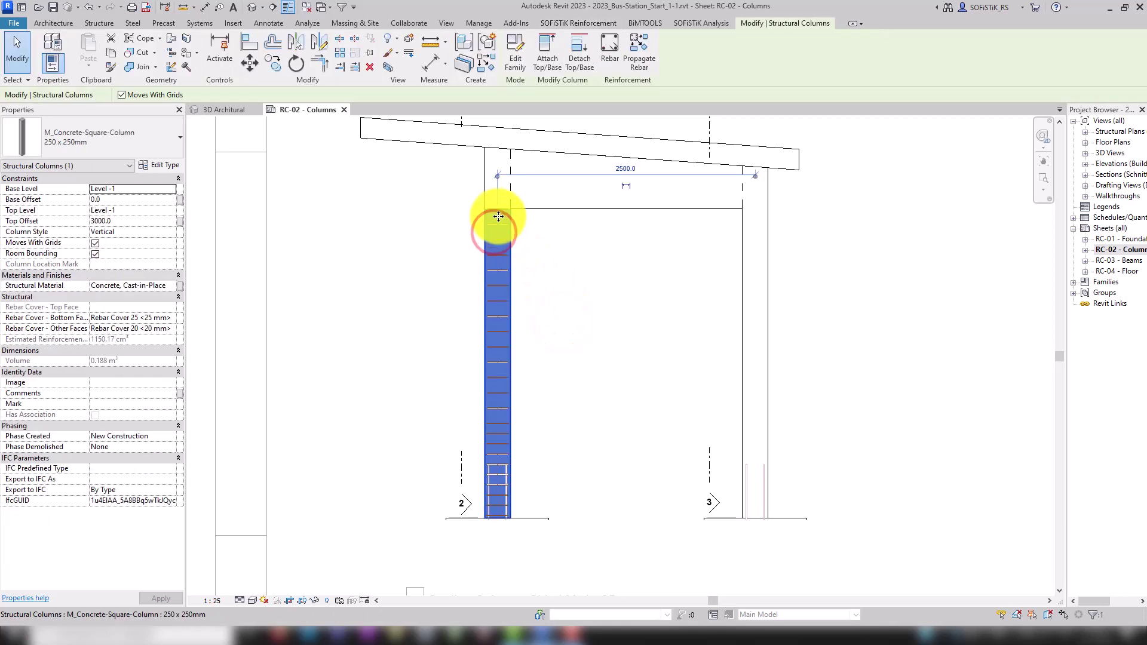
{"action": "key", "text": "Escape"}
{"action": "left_click", "coordinate": [498, 269]}
{"action": "scroll", "coordinate": [504, 116], "scroll_direction": "up", "scroll_amount": 2}
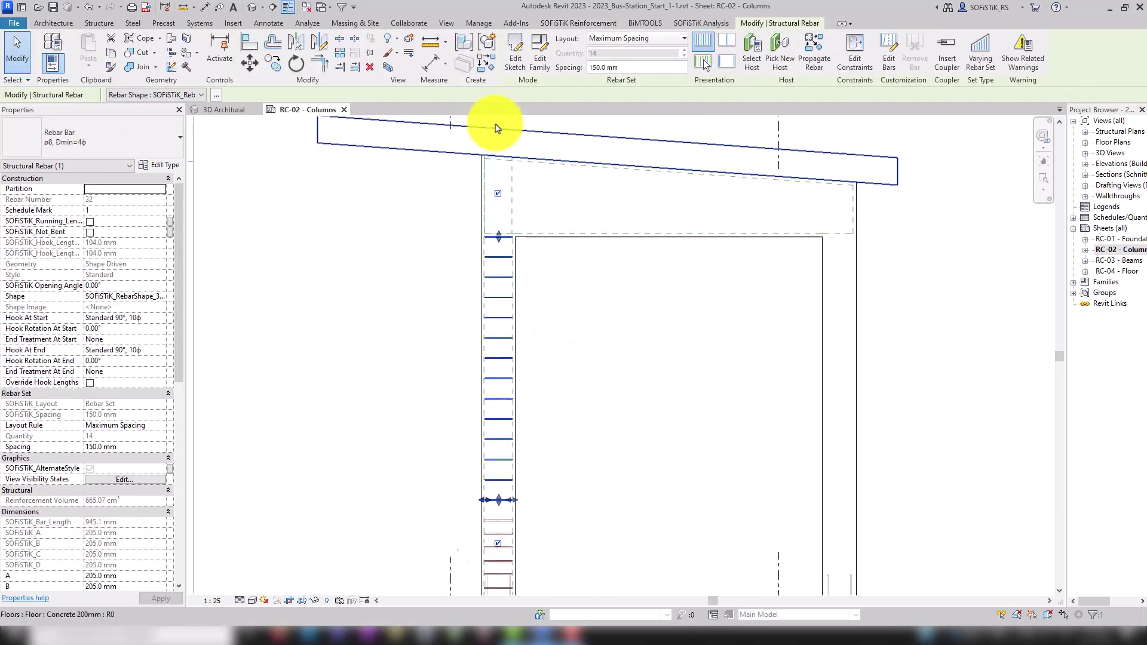
{"action": "scroll", "coordinate": [507, 122], "scroll_direction": "up", "scroll_amount": 1}
{"action": "left_click_drag", "start_coordinate": [501, 297], "coordinate": [502, 187]}
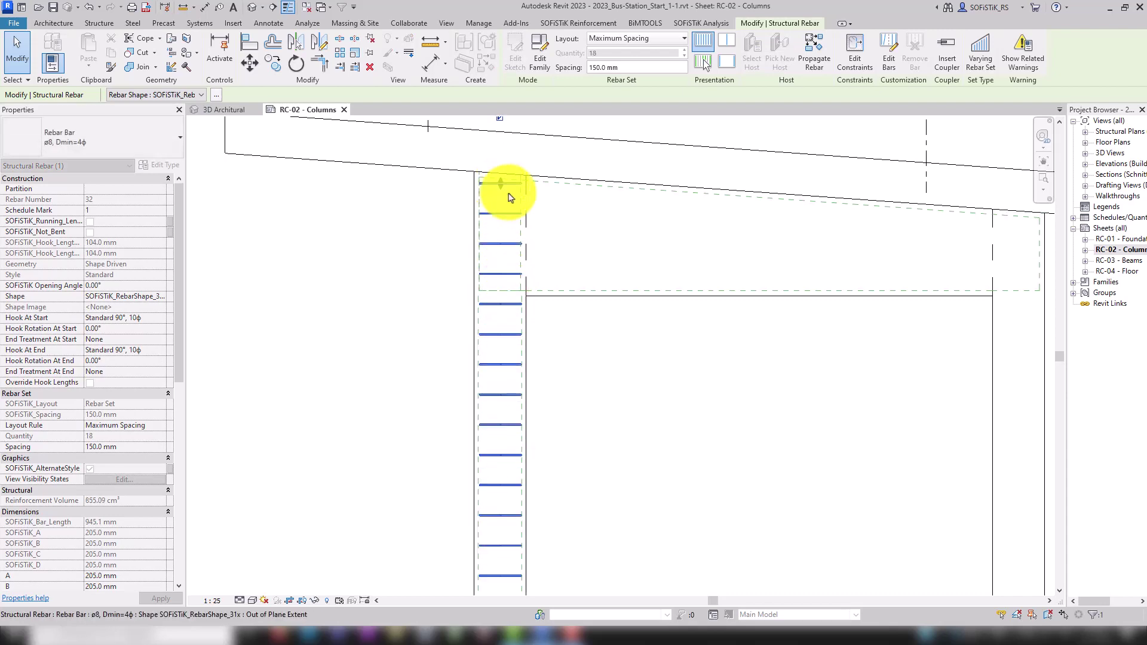
{"action": "left_click", "coordinate": [650, 487]}
{"action": "scroll", "coordinate": [627, 425], "scroll_direction": "down", "scroll_amount": 2}
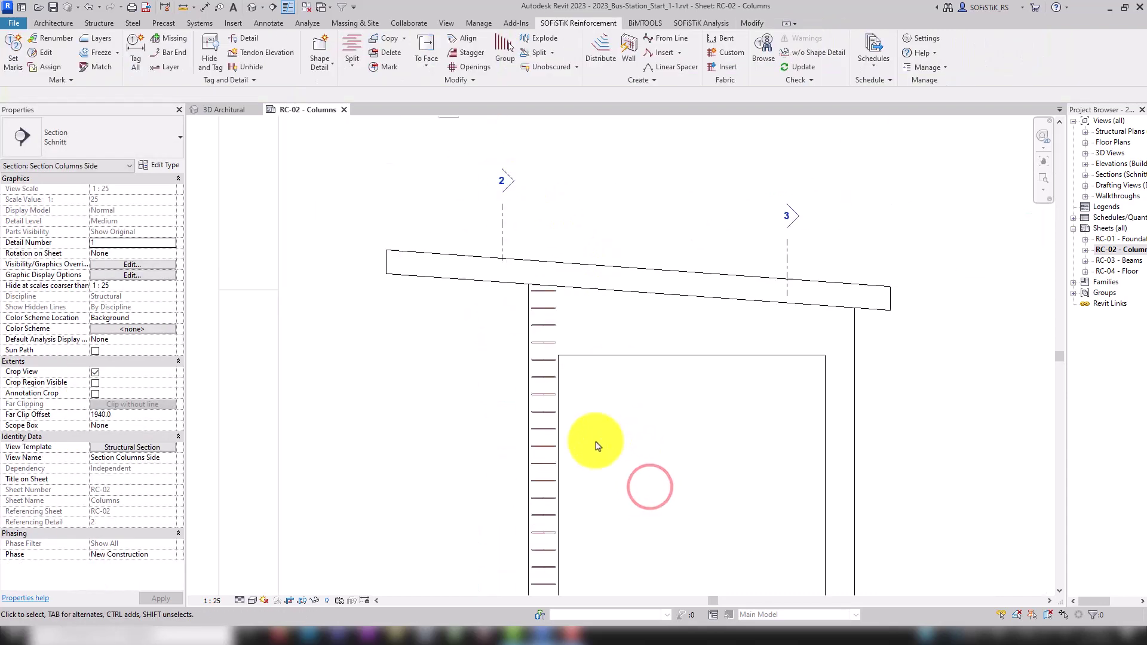
{"action": "scroll", "coordinate": [594, 442], "scroll_direction": "down", "scroll_amount": 2}
{"action": "scroll", "coordinate": [559, 460], "scroll_direction": "down", "scroll_amount": 1}
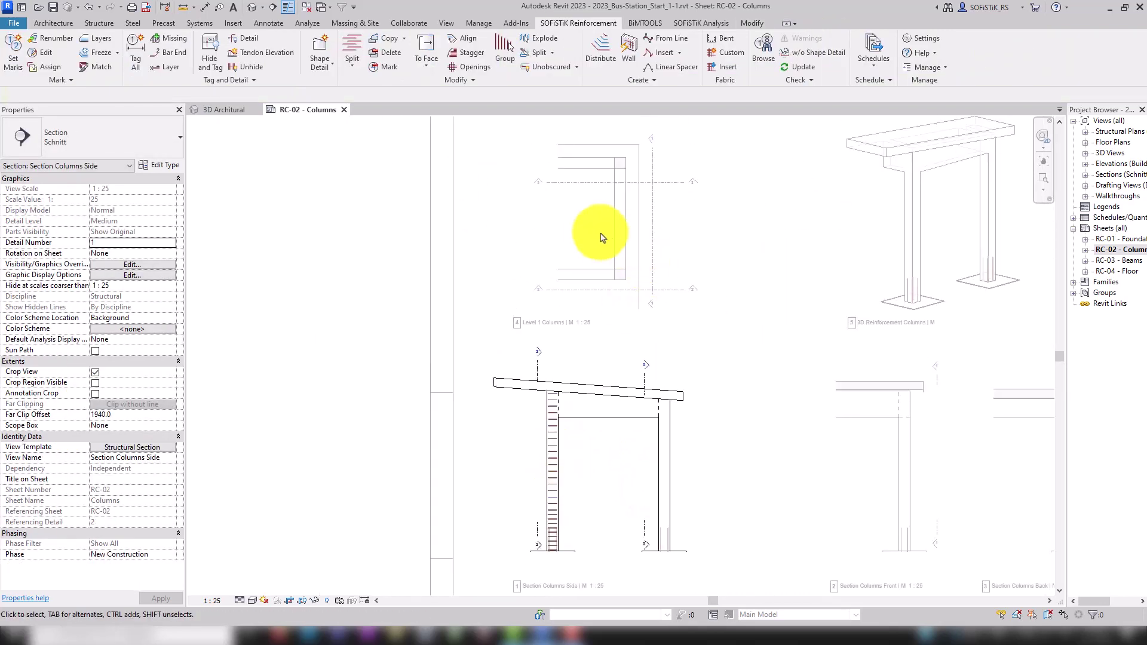
In the Level 1 Columns plan, start Rebar with ø12 bars in straight Shape_00
{"action": "left_click", "coordinate": [683, 277]}
{"action": "double_click", "coordinate": [683, 278]}
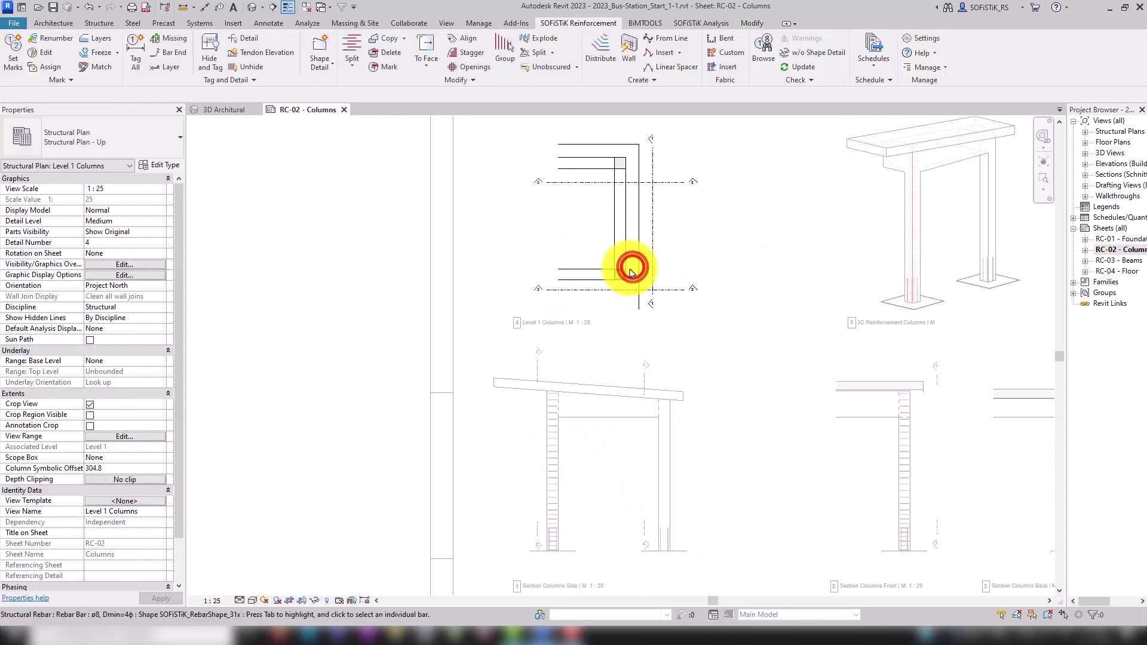
{"action": "scroll", "coordinate": [663, 269], "scroll_direction": "up", "scroll_amount": 3}
{"action": "scroll", "coordinate": [627, 285], "scroll_direction": "up", "scroll_amount": 2}
{"action": "scroll", "coordinate": [627, 286], "scroll_direction": "up", "scroll_amount": 2}
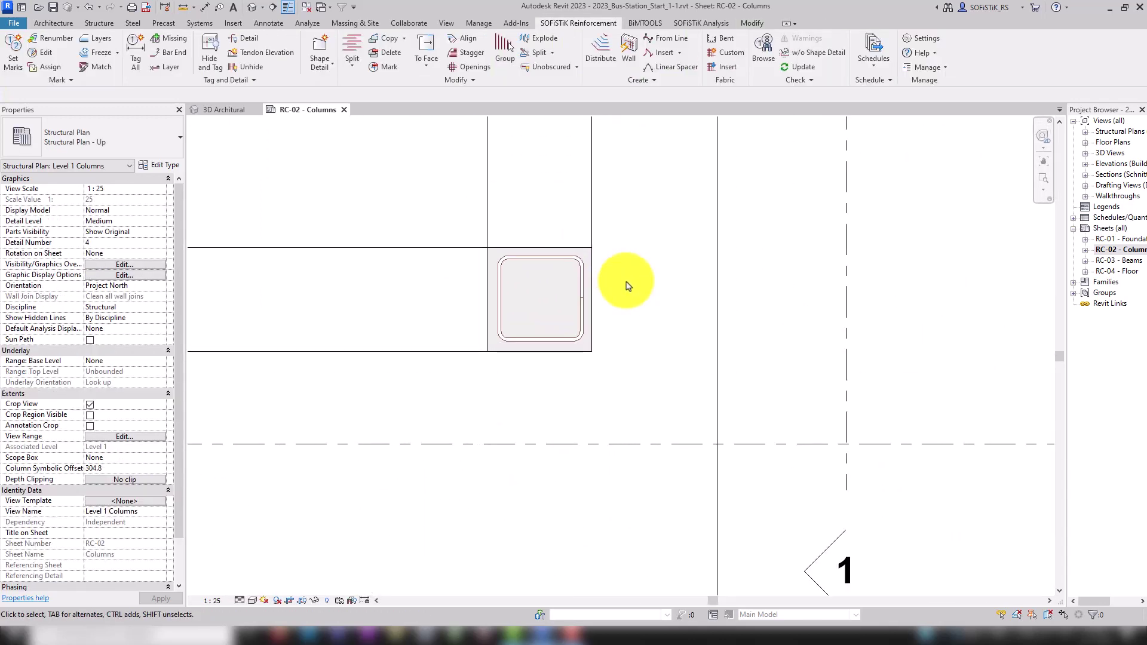
{"action": "left_click", "coordinate": [104, 25]}
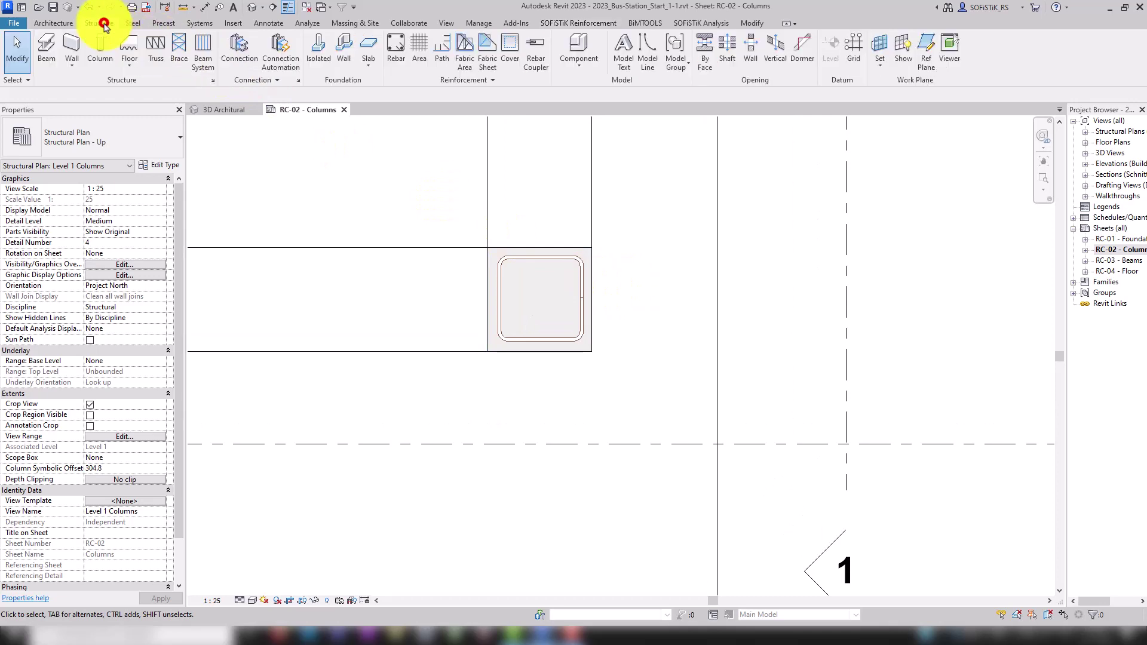
{"action": "left_click", "coordinate": [391, 46]}
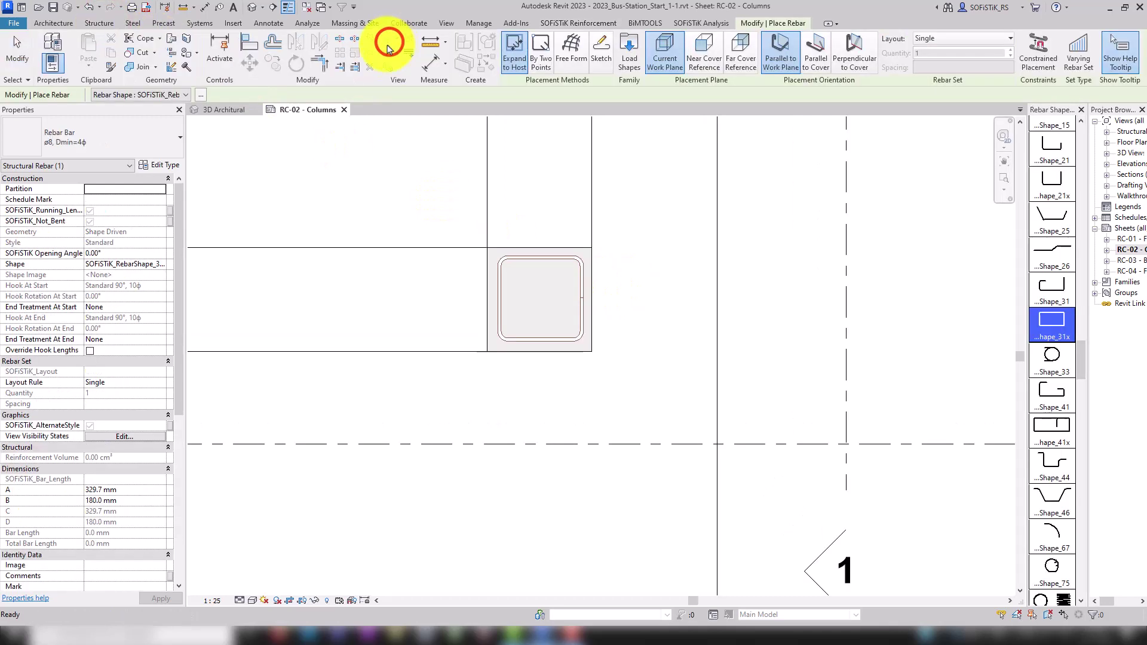
{"action": "left_click", "coordinate": [129, 137]}
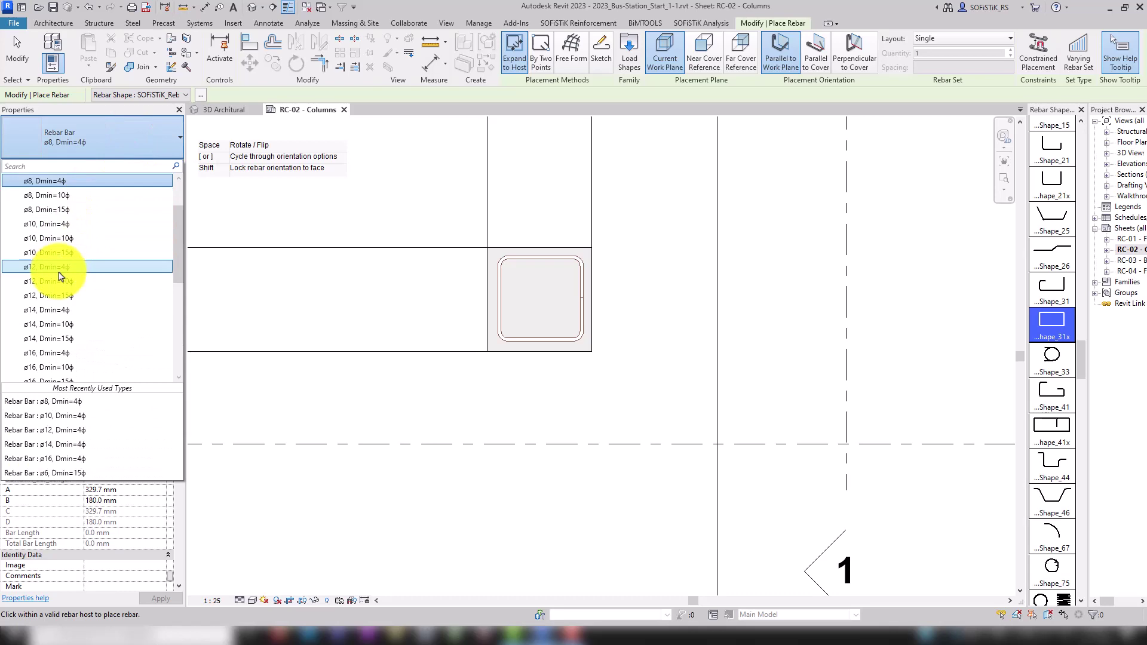
{"action": "left_click", "coordinate": [61, 267]}
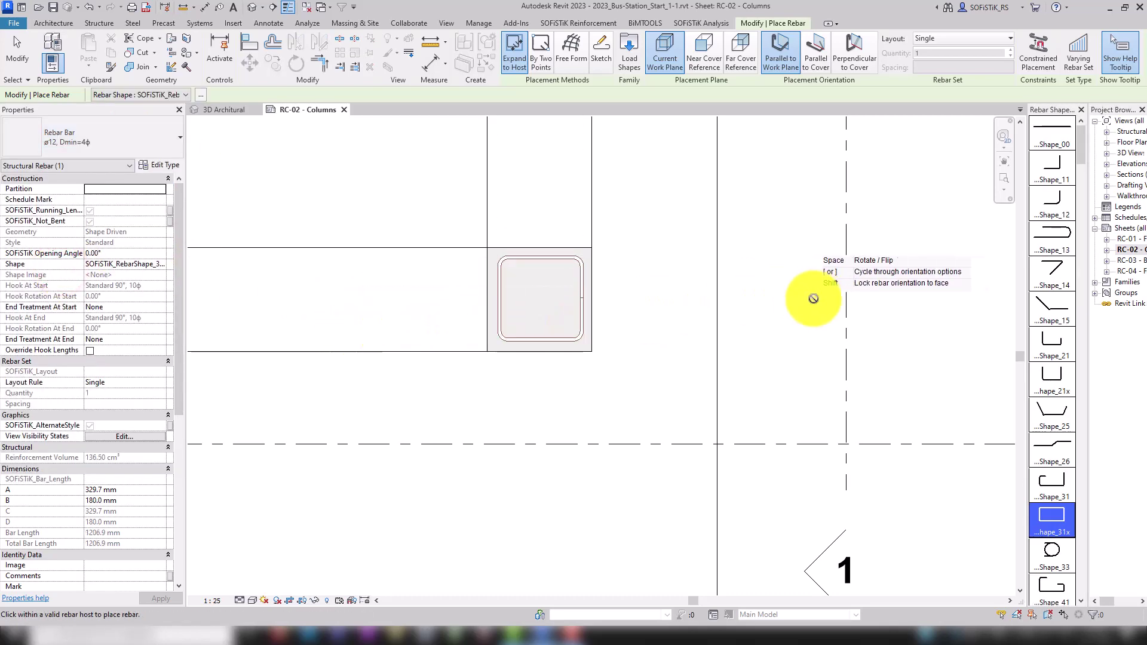
{"action": "left_click", "coordinate": [1062, 130]}
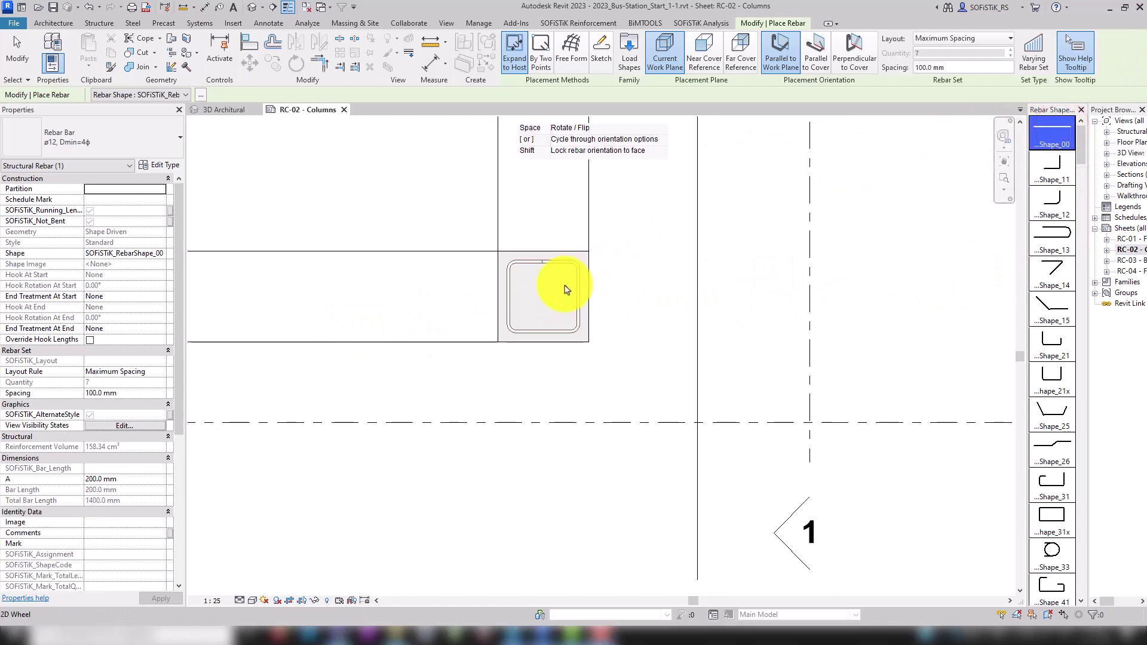
Place a fixed-number set of 2 ø12 bars, parallel to cover, along the column's lower side
{"action": "left_click", "coordinate": [525, 296]}
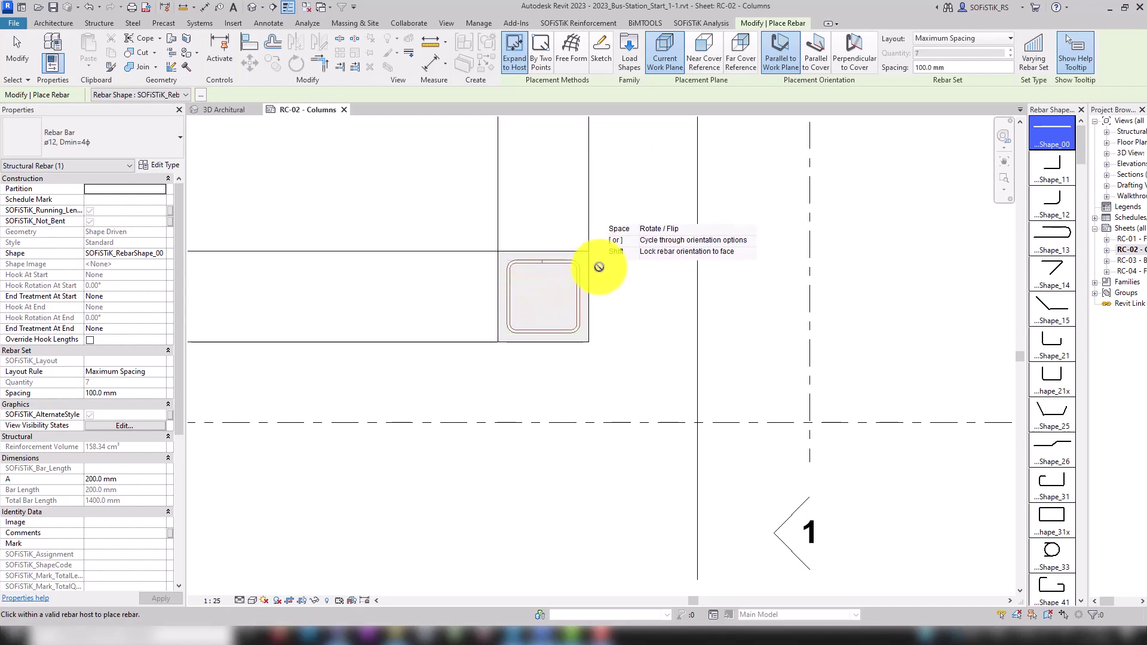
{"action": "left_click", "coordinate": [818, 52]}
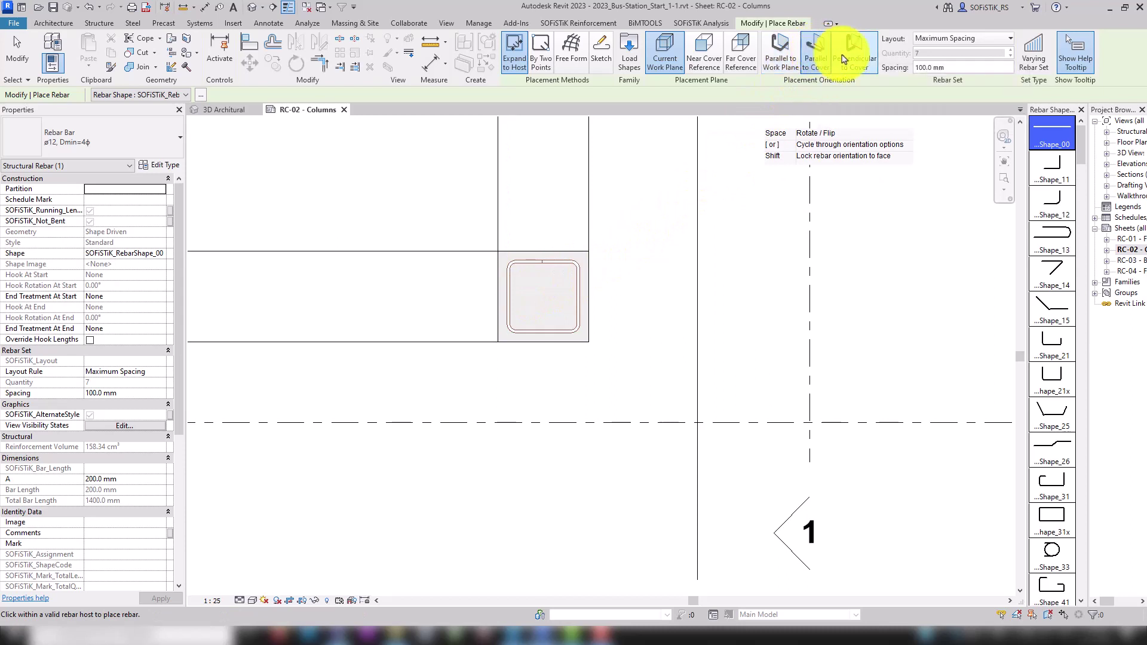
{"action": "left_click", "coordinate": [929, 40]}
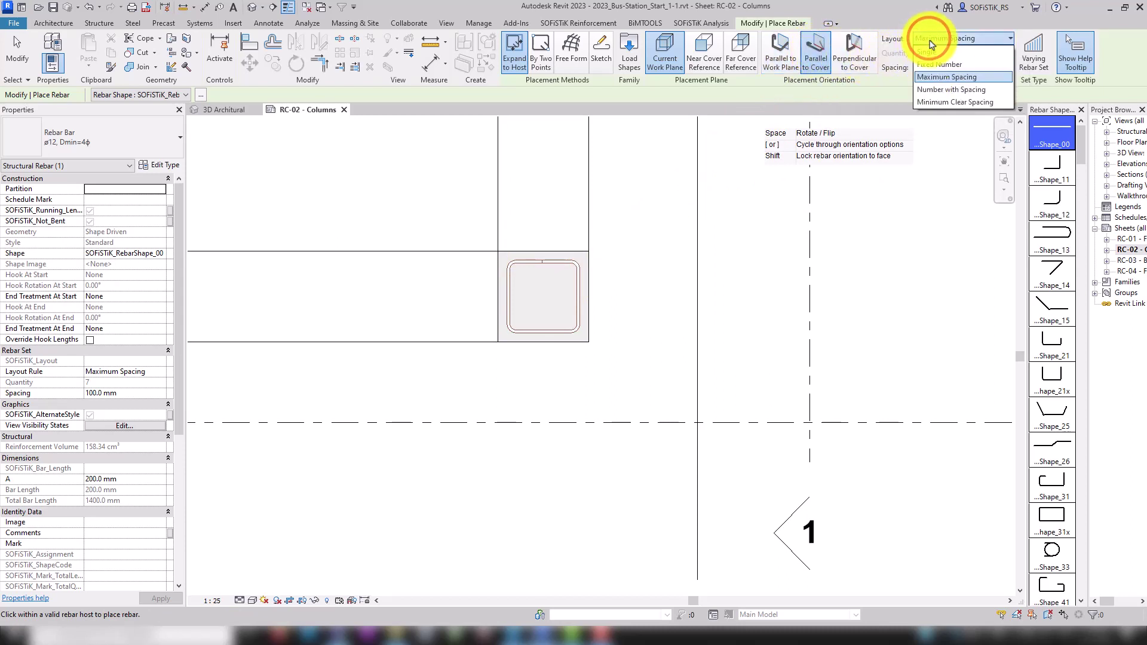
{"action": "left_click", "coordinate": [932, 65]}
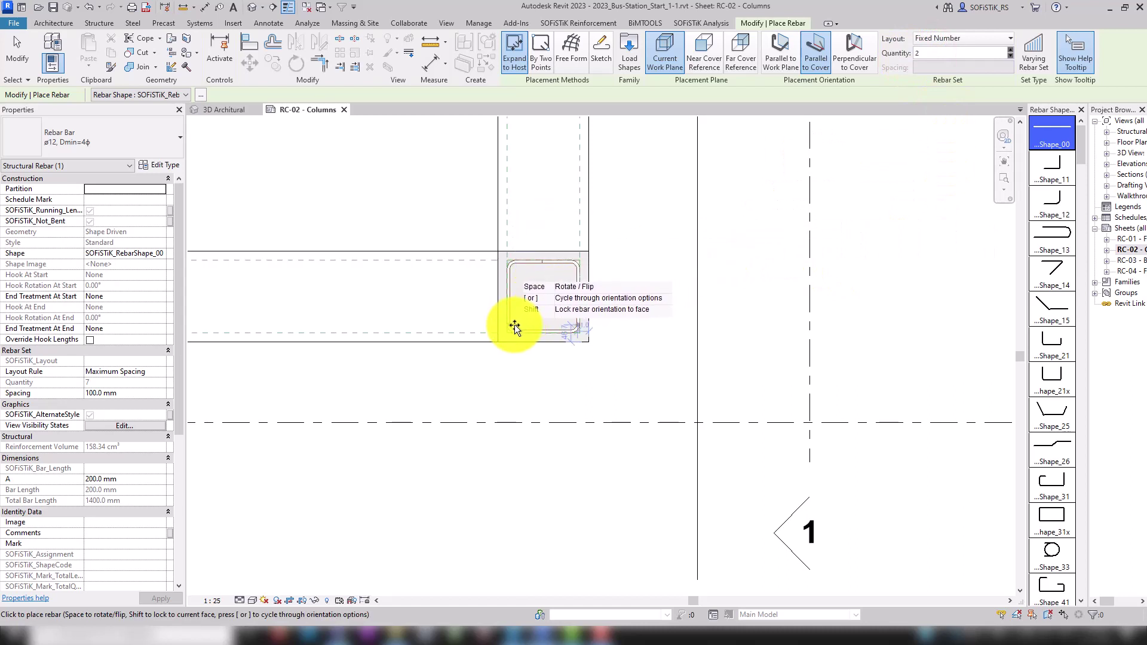
{"action": "scroll", "coordinate": [516, 325], "scroll_direction": "up", "scroll_amount": 1}
{"action": "scroll", "coordinate": [515, 325], "scroll_direction": "up", "scroll_amount": 2}
{"action": "scroll", "coordinate": [516, 324], "scroll_direction": "up", "scroll_amount": 2}
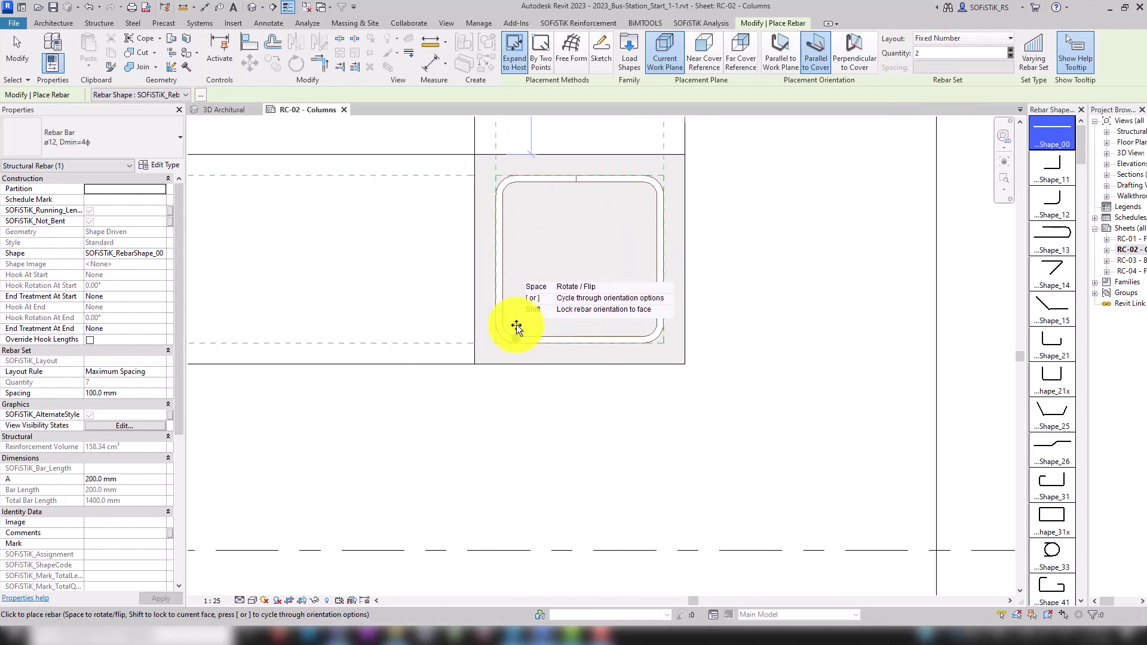
{"action": "scroll", "coordinate": [516, 323], "scroll_direction": "up", "scroll_amount": 1}
{"action": "scroll", "coordinate": [513, 325], "scroll_direction": "up", "scroll_amount": 2}
{"action": "scroll", "coordinate": [498, 330], "scroll_direction": "up", "scroll_amount": 2}
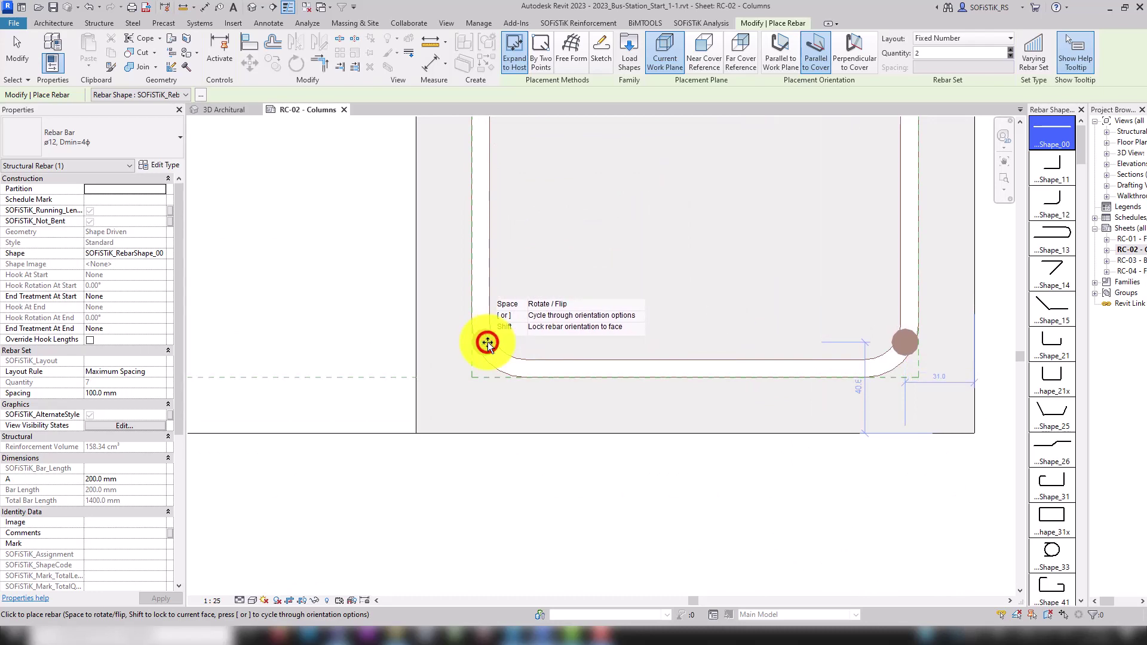
{"action": "left_click", "coordinate": [488, 341]}
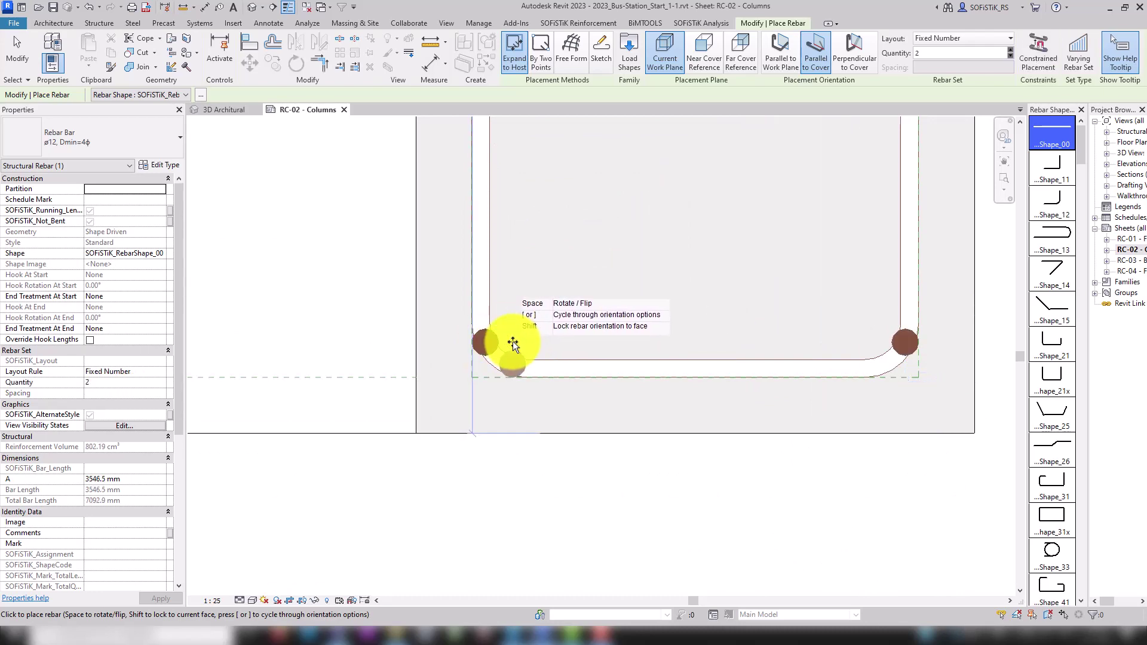
{"action": "key", "text": "Escape"}
{"action": "key", "text": "Escape"}
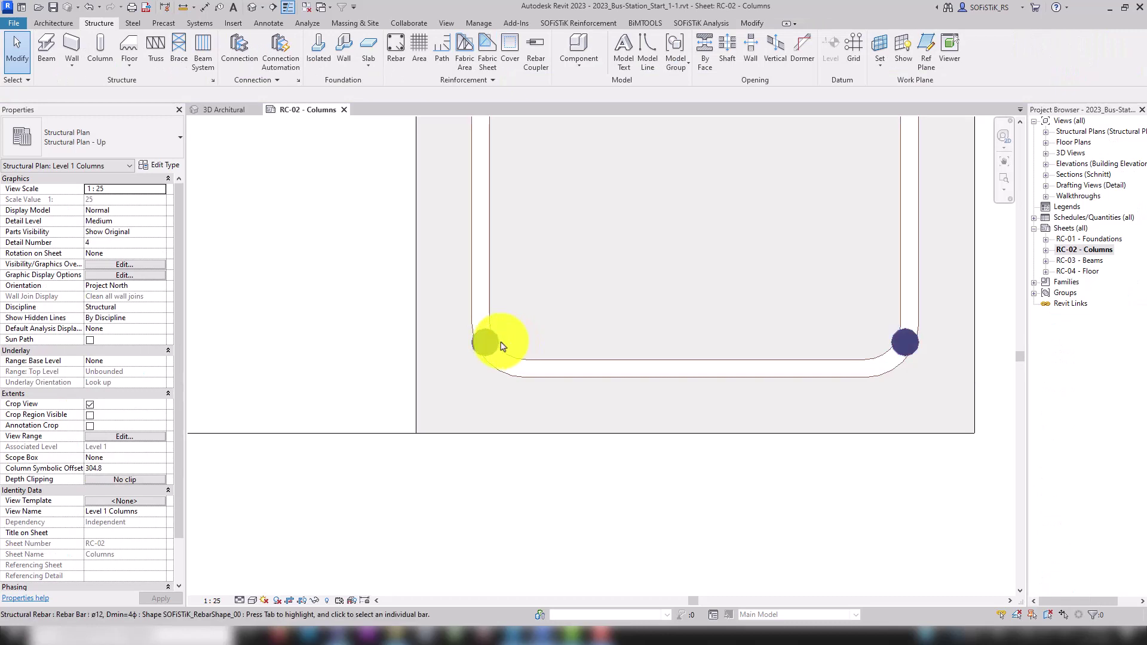
Drag the two ø12 bars into the stirrup's lower corners
{"action": "left_click", "coordinate": [499, 344]}
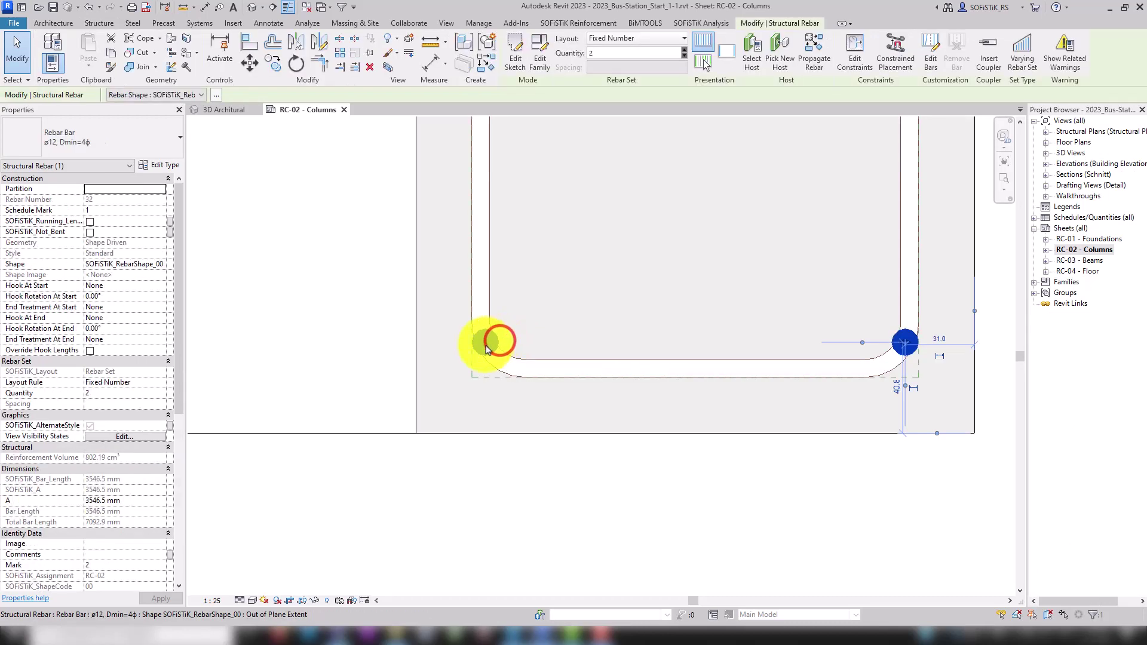
{"action": "scroll", "coordinate": [498, 345], "scroll_direction": "up", "scroll_amount": 3}
{"action": "scroll", "coordinate": [494, 346], "scroll_direction": "up", "scroll_amount": 2}
{"action": "mouse_move", "coordinate": [486, 345]}
{"action": "left_mouse_down"}
{"action": "mouse_move", "coordinate": [550, 342]}
{"action": "mouse_move", "coordinate": [383, 329]}
{"action": "left_mouse_up"}
{"action": "scroll", "coordinate": [374, 333], "scroll_direction": "down", "scroll_amount": 2}
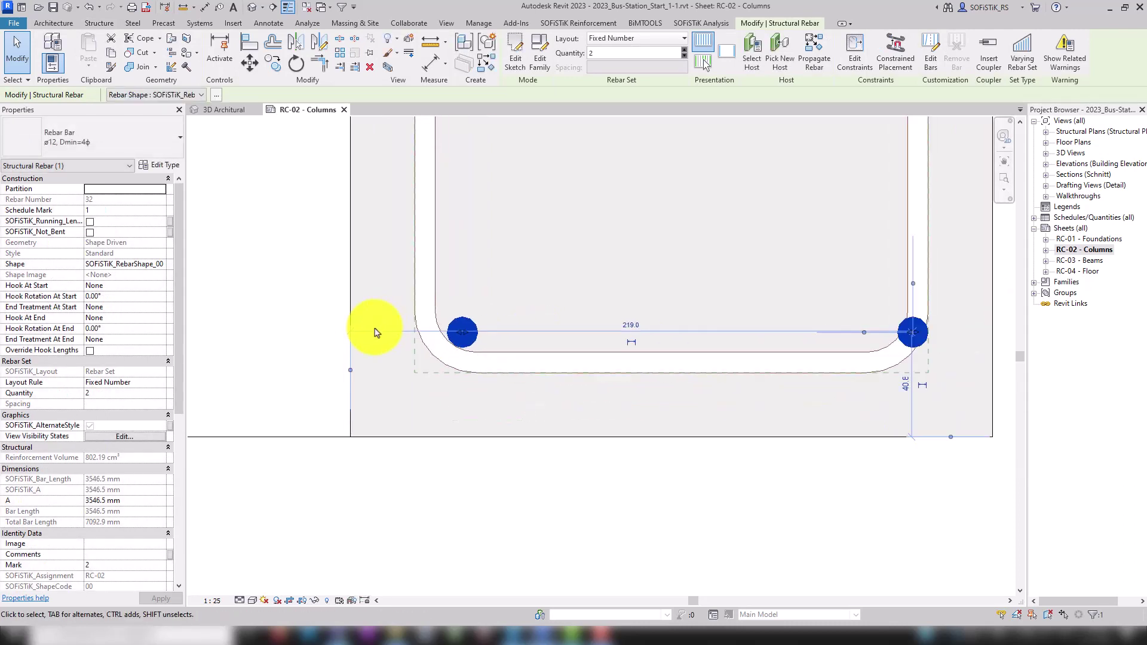
{"action": "scroll", "coordinate": [905, 325], "scroll_direction": "up", "scroll_amount": 3}
{"action": "left_click_drag", "start_coordinate": [807, 357], "coordinate": [717, 360]}
{"action": "left_click", "coordinate": [618, 341]}
{"action": "scroll", "coordinate": [622, 323], "scroll_direction": "down", "scroll_amount": 3}
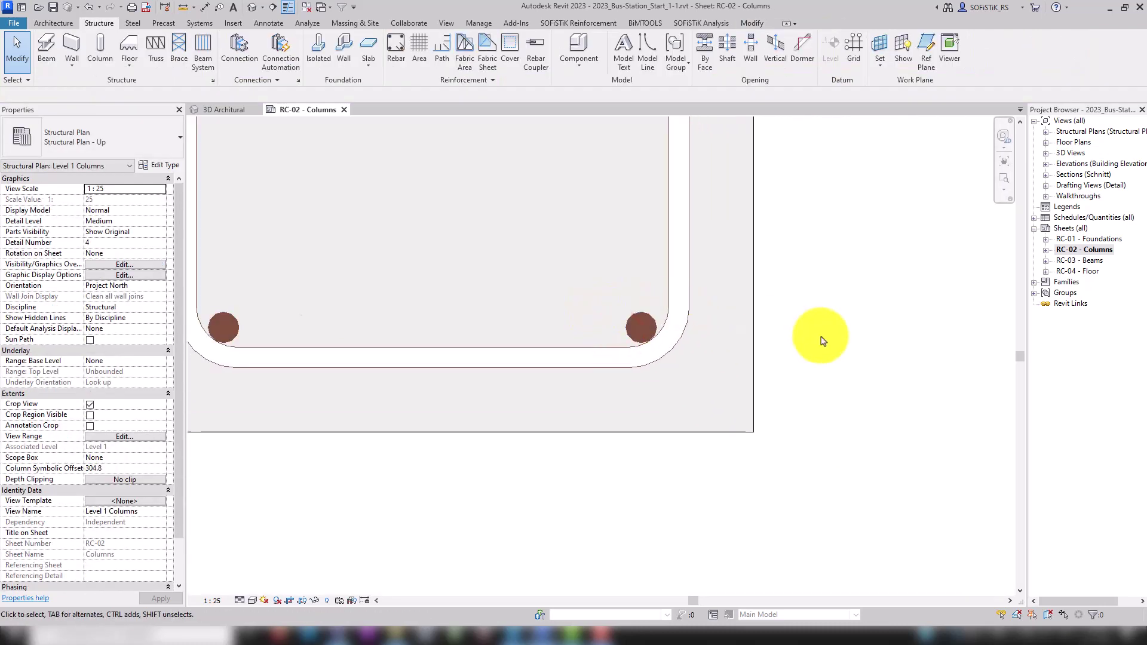
{"action": "scroll", "coordinate": [819, 341], "scroll_direction": "down", "scroll_amount": 1}
{"action": "scroll", "coordinate": [696, 205], "scroll_direction": "down", "scroll_amount": 3}
{"action": "scroll", "coordinate": [678, 205], "scroll_direction": "down", "scroll_amount": 2}
{"action": "scroll", "coordinate": [673, 205], "scroll_direction": "down", "scroll_amount": 1}
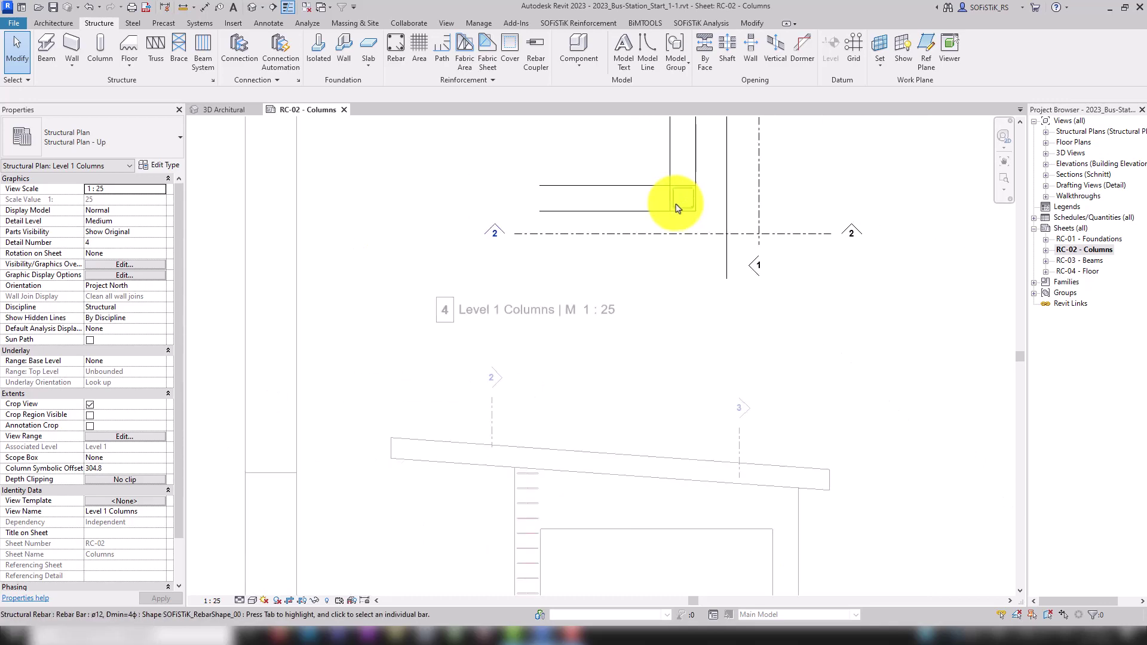
In the side section, extend the ø12 longitudinal bar's top up into the roof beam, to 3683.6 mm
{"action": "double_click", "coordinate": [559, 494]}
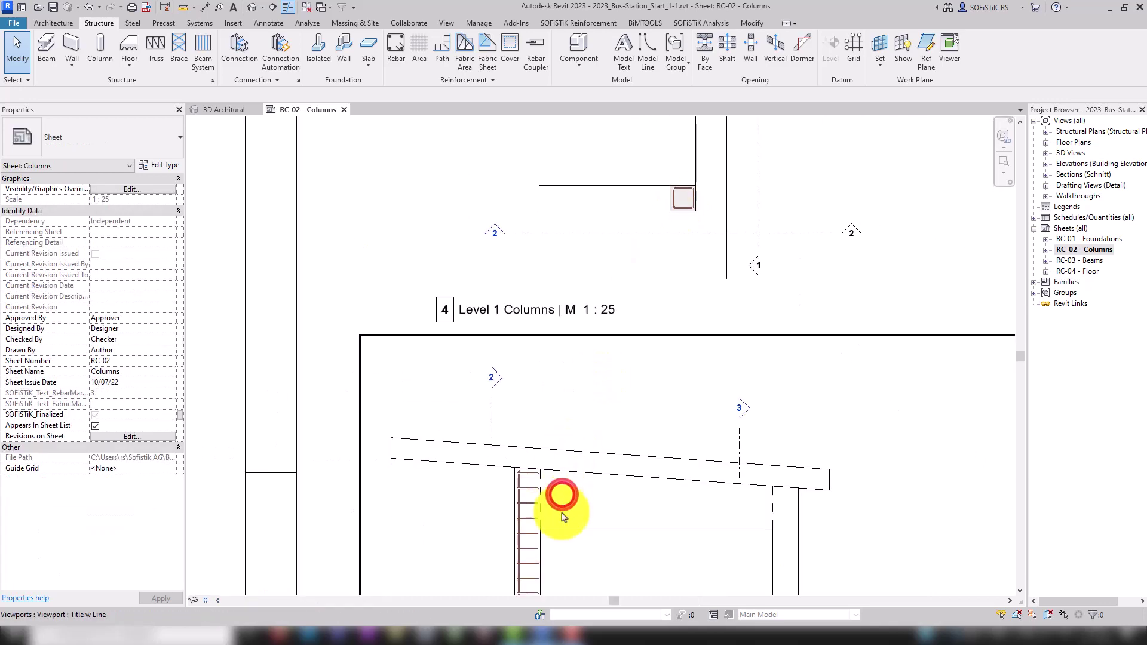
{"action": "scroll", "coordinate": [561, 555], "scroll_direction": "up", "scroll_amount": 3}
{"action": "double_click", "coordinate": [561, 551]}
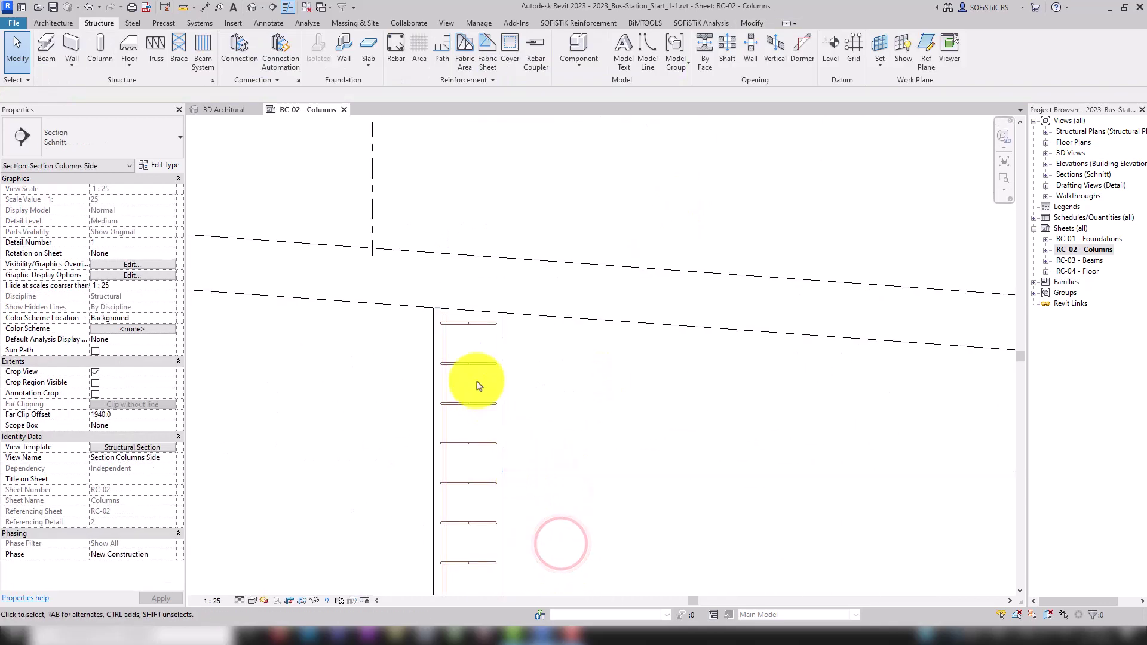
{"action": "left_click", "coordinate": [443, 345]}
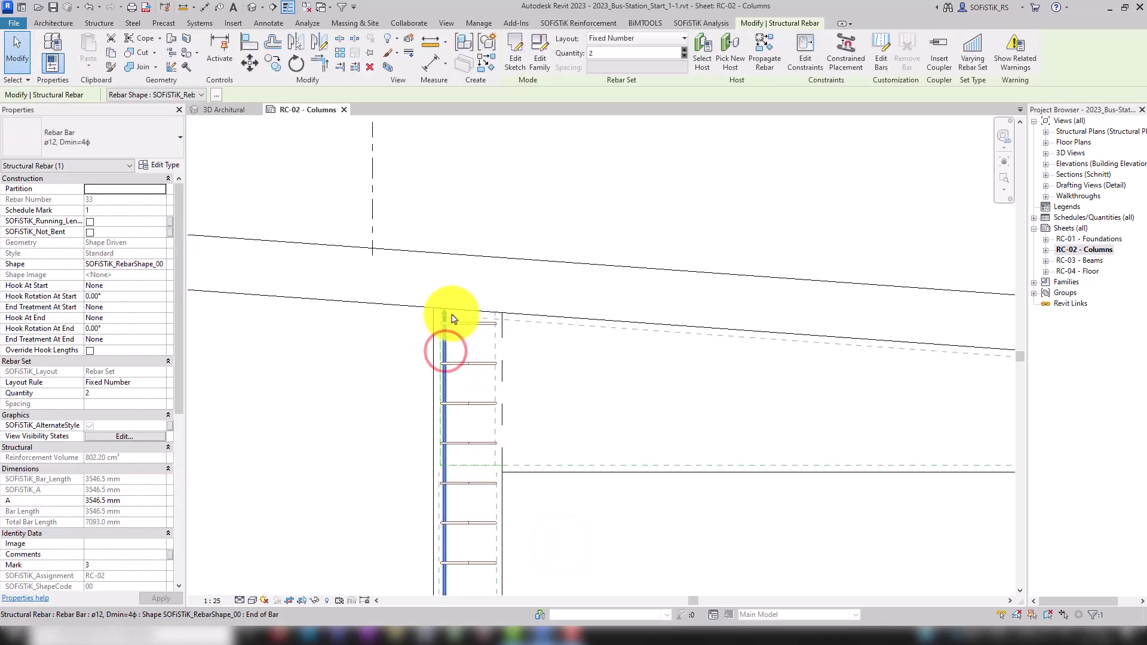
{"action": "left_click_drag", "start_coordinate": [443, 317], "coordinate": [443, 274]}
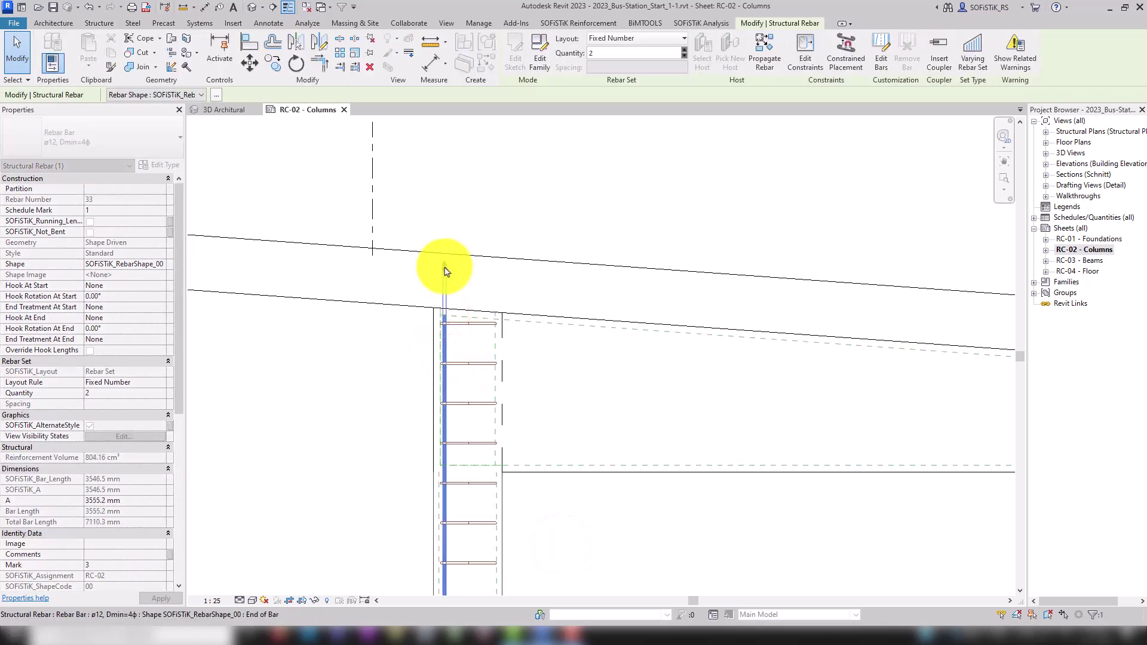
{"action": "left_click", "coordinate": [443, 274]}
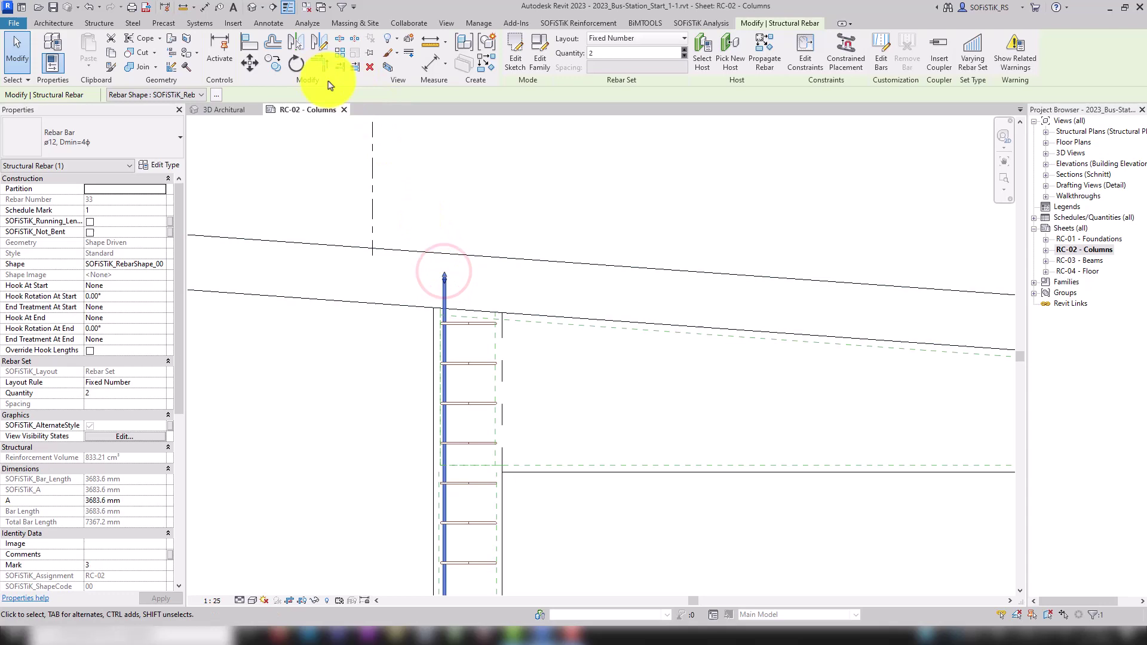
Mirror a copy of the bar across the column axis onto the opposite face
{"action": "left_click", "coordinate": [298, 42]}
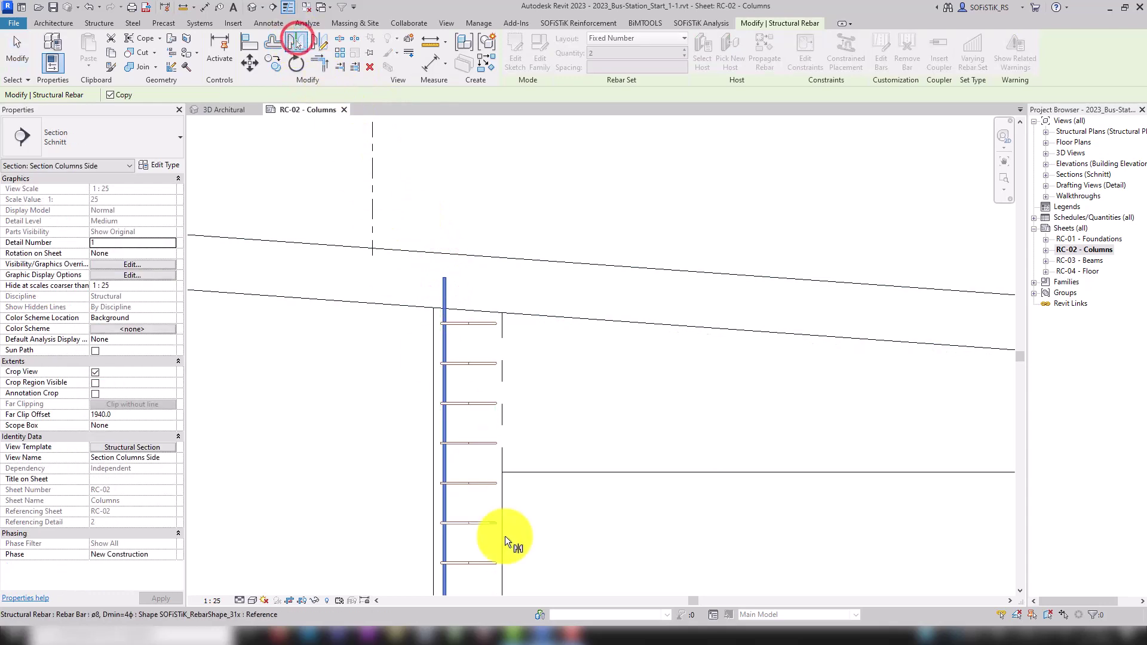
{"action": "left_click", "coordinate": [468, 547]}
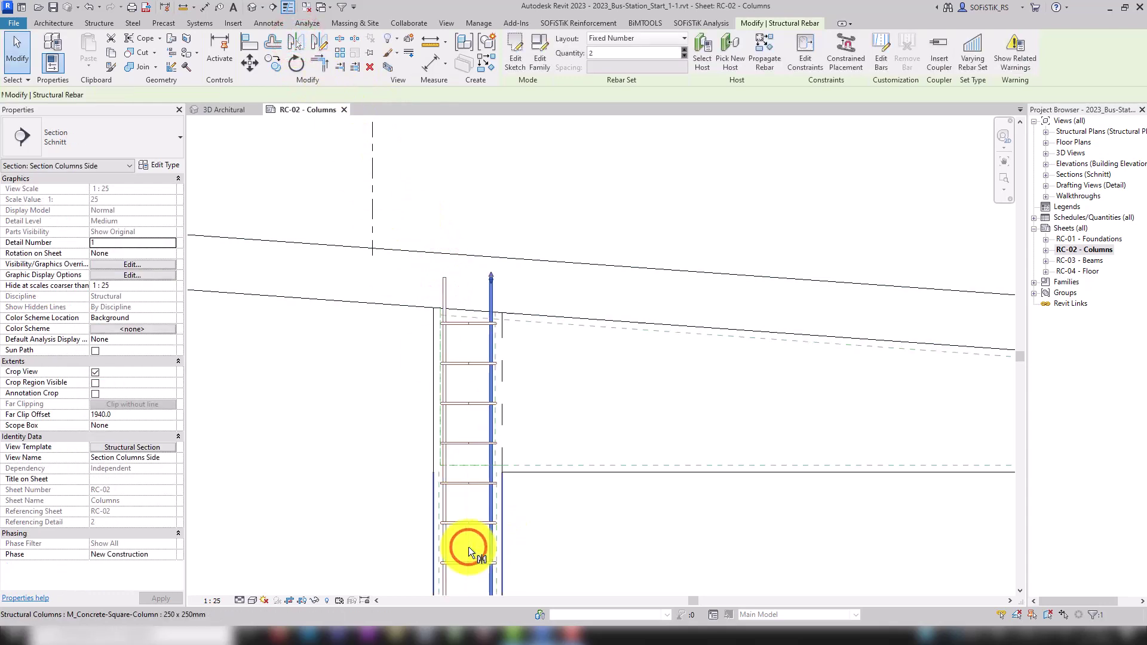
{"action": "key", "text": "Escape"}
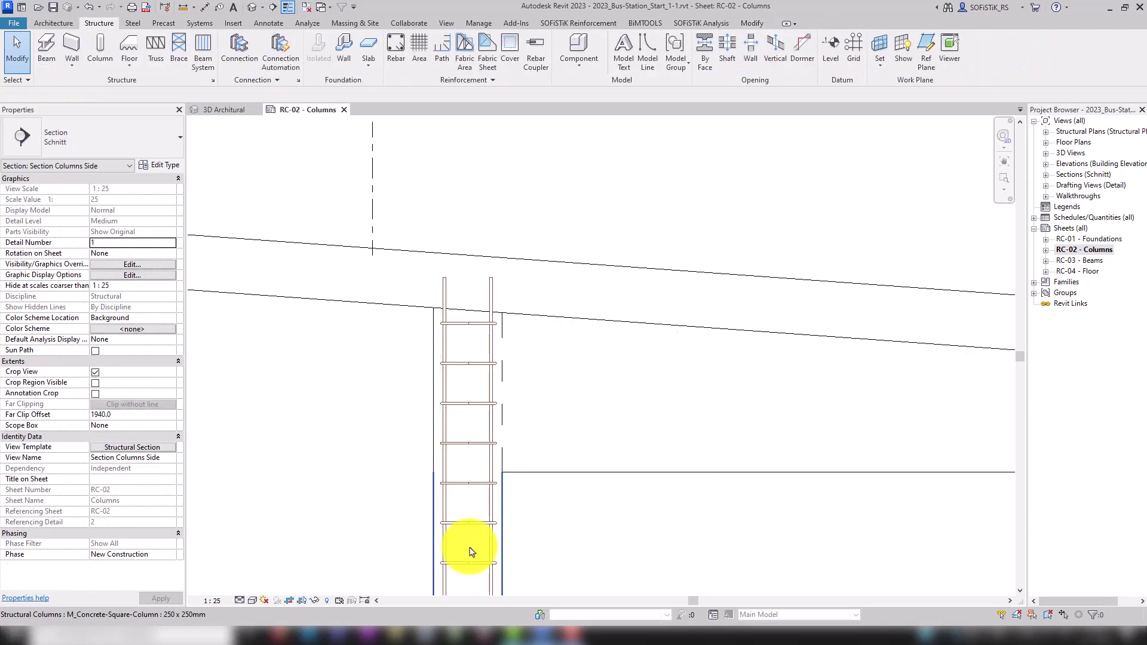
{"action": "scroll", "coordinate": [474, 505], "scroll_direction": "down", "scroll_amount": 3}
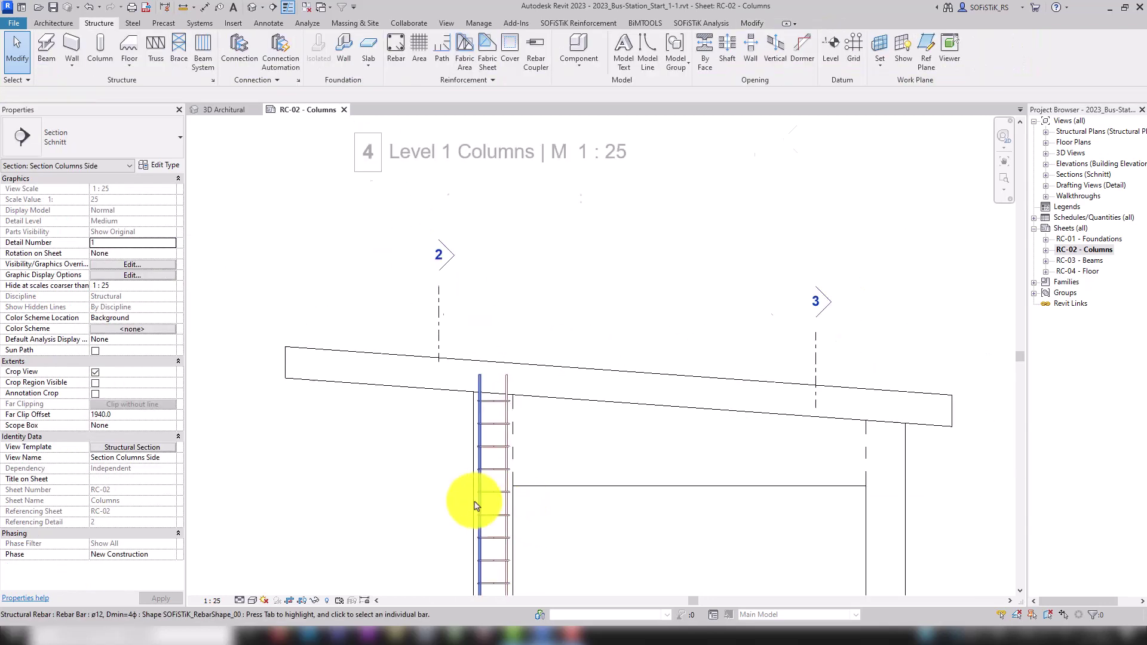
{"action": "scroll", "coordinate": [461, 498], "scroll_direction": "down", "scroll_amount": 3}
{"action": "scroll", "coordinate": [467, 489], "scroll_direction": "down", "scroll_amount": 3}
Show the reinforcement unobscured through the concrete in the 3D view
{"action": "left_click", "coordinate": [778, 346]}
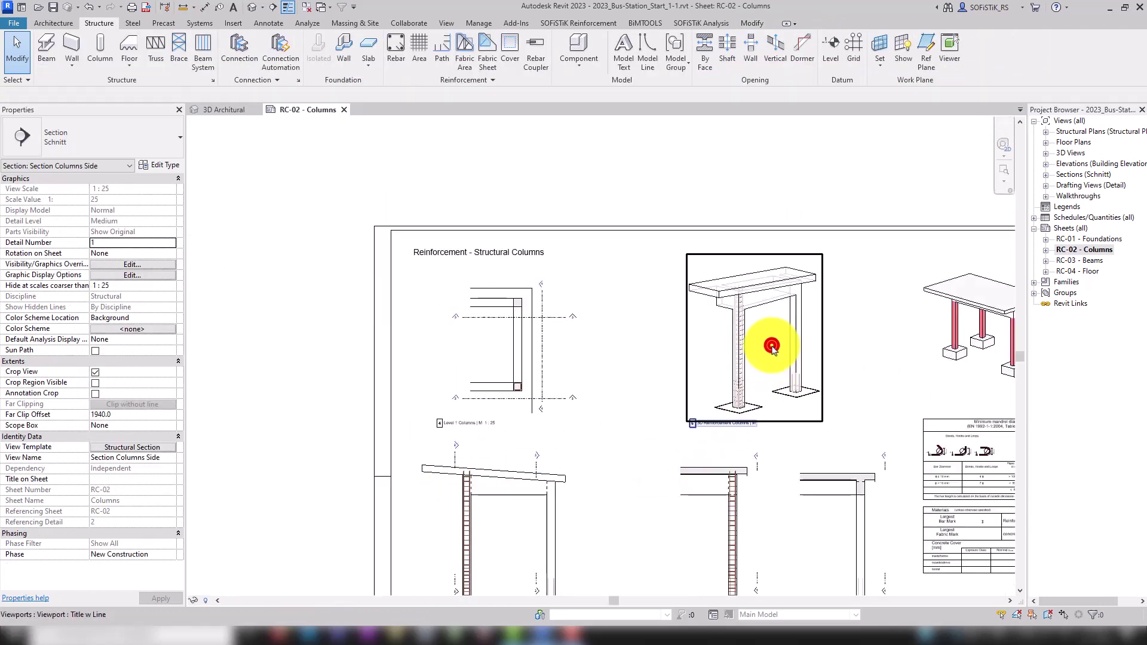
{"action": "scroll", "coordinate": [778, 331], "scroll_direction": "up", "scroll_amount": 3}
{"action": "scroll", "coordinate": [780, 326], "scroll_direction": "up", "scroll_amount": 1}
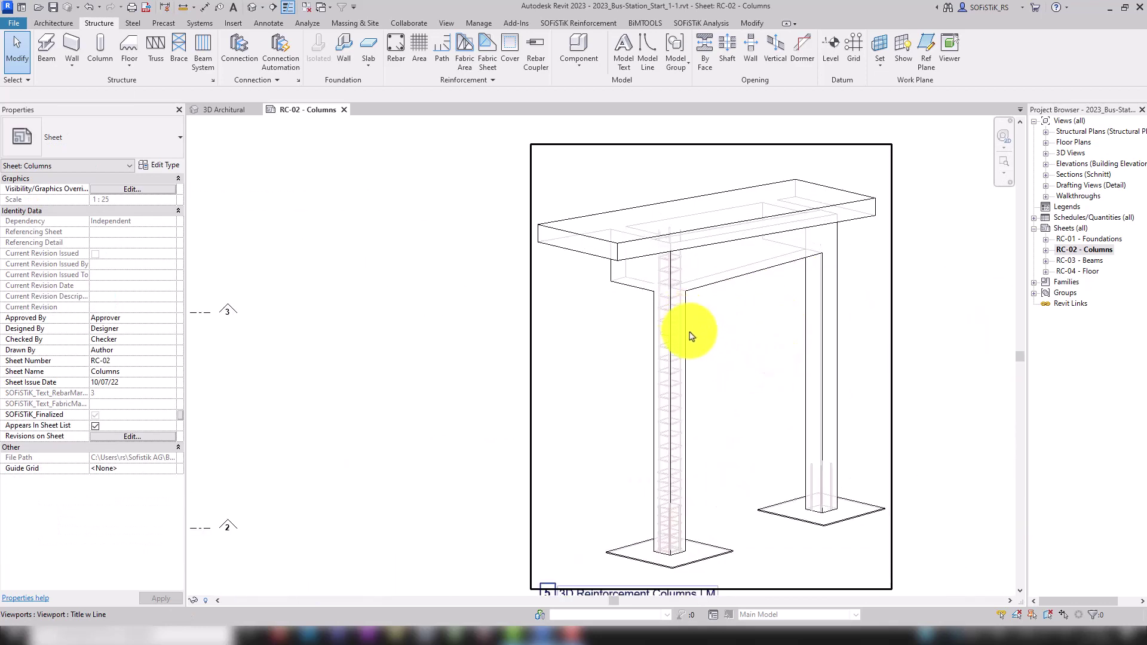
{"action": "double_click", "coordinate": [688, 336]}
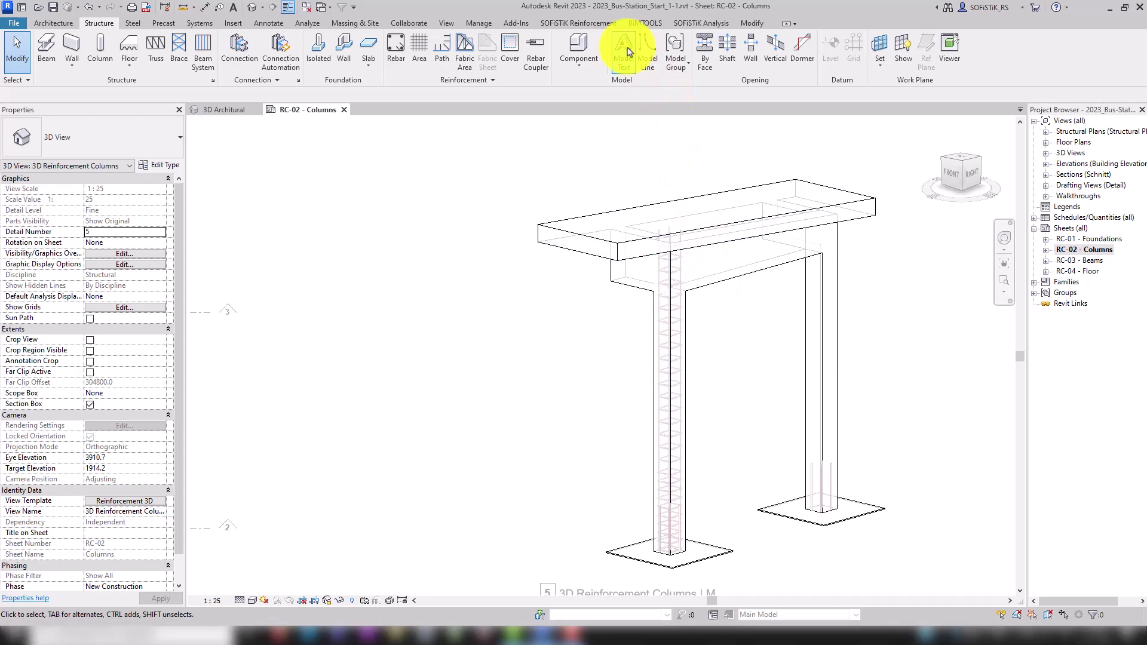
{"action": "left_click", "coordinate": [596, 22]}
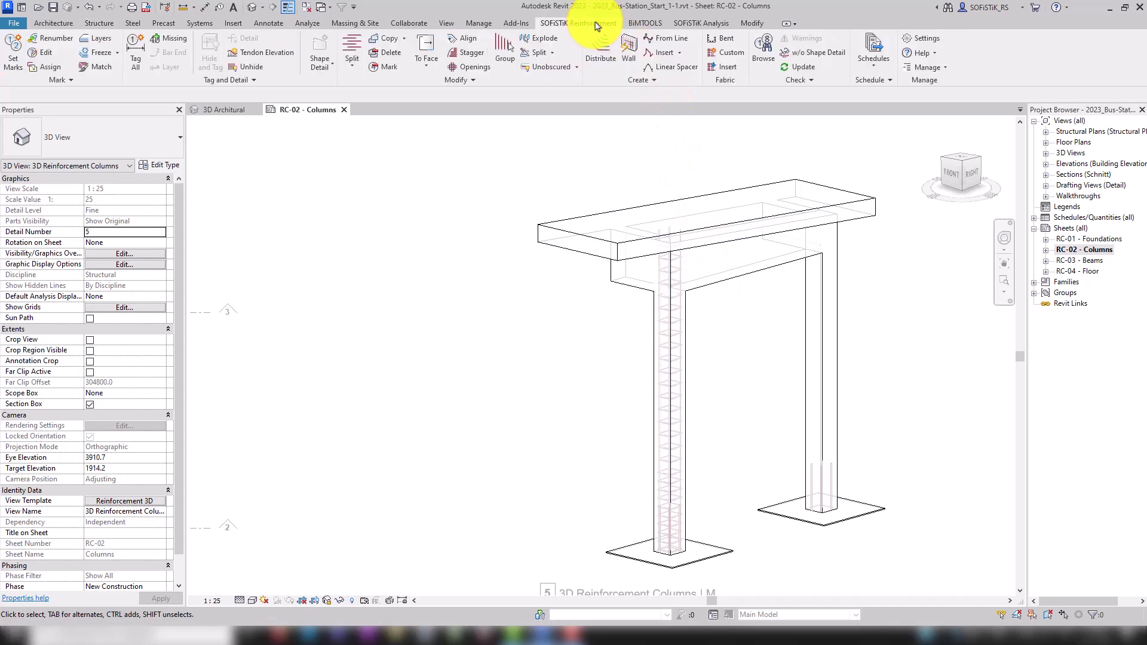
{"action": "left_click", "coordinate": [552, 68]}
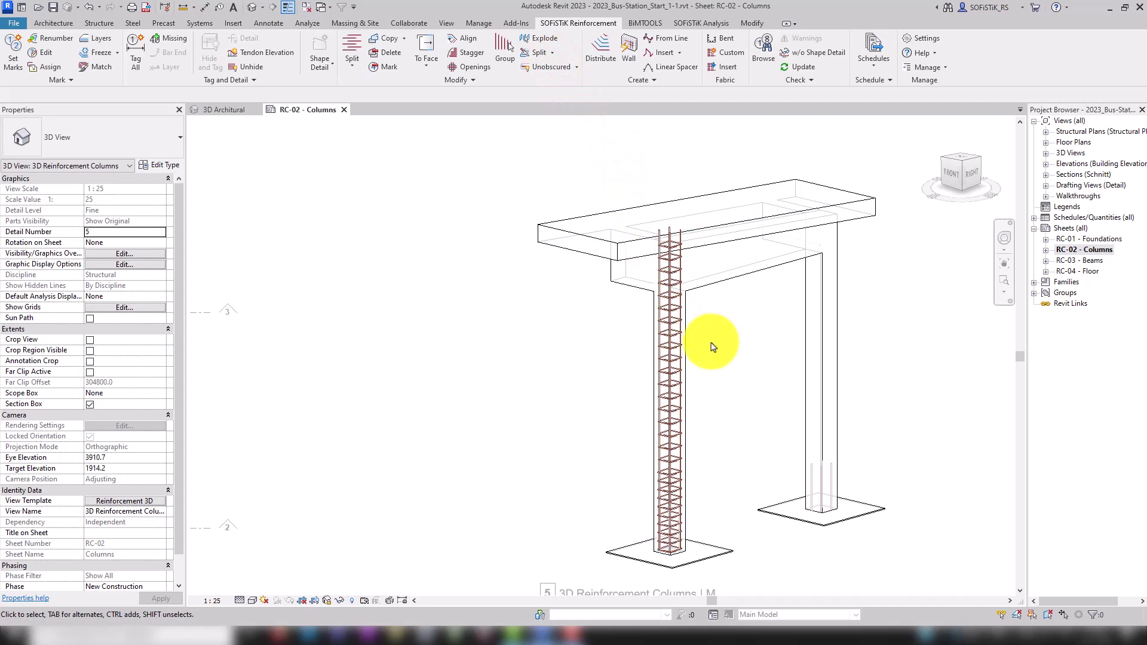
Propagate the left column's stirrups and longitudinal bars to the right column
{"action": "left_click", "coordinate": [690, 358]}
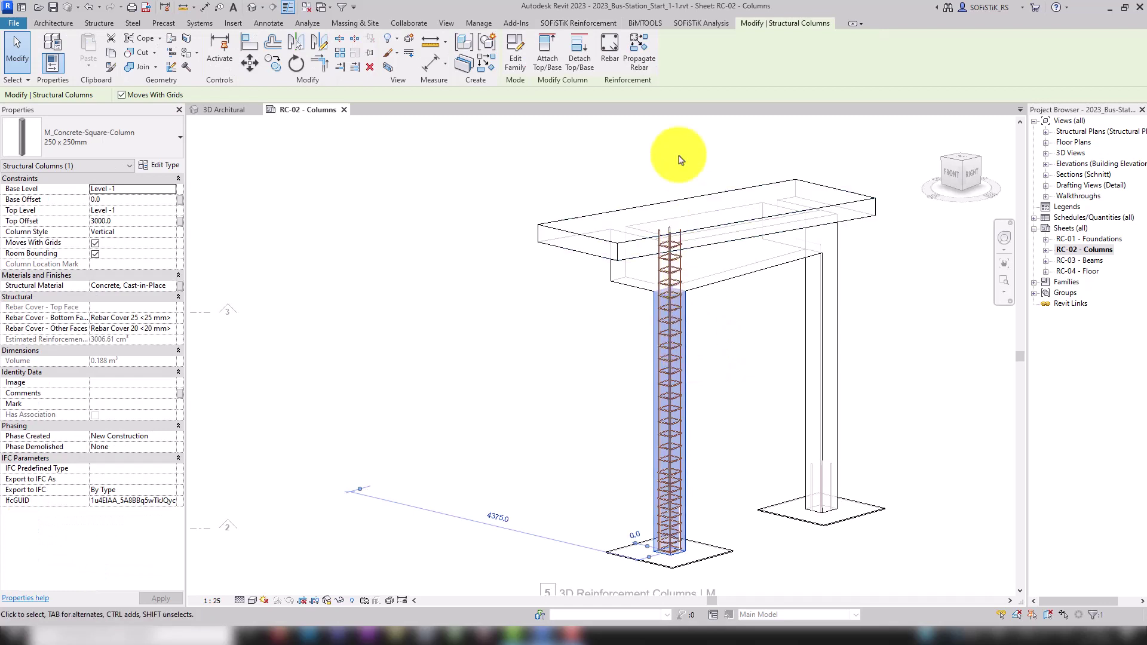
{"action": "left_click", "coordinate": [639, 50]}
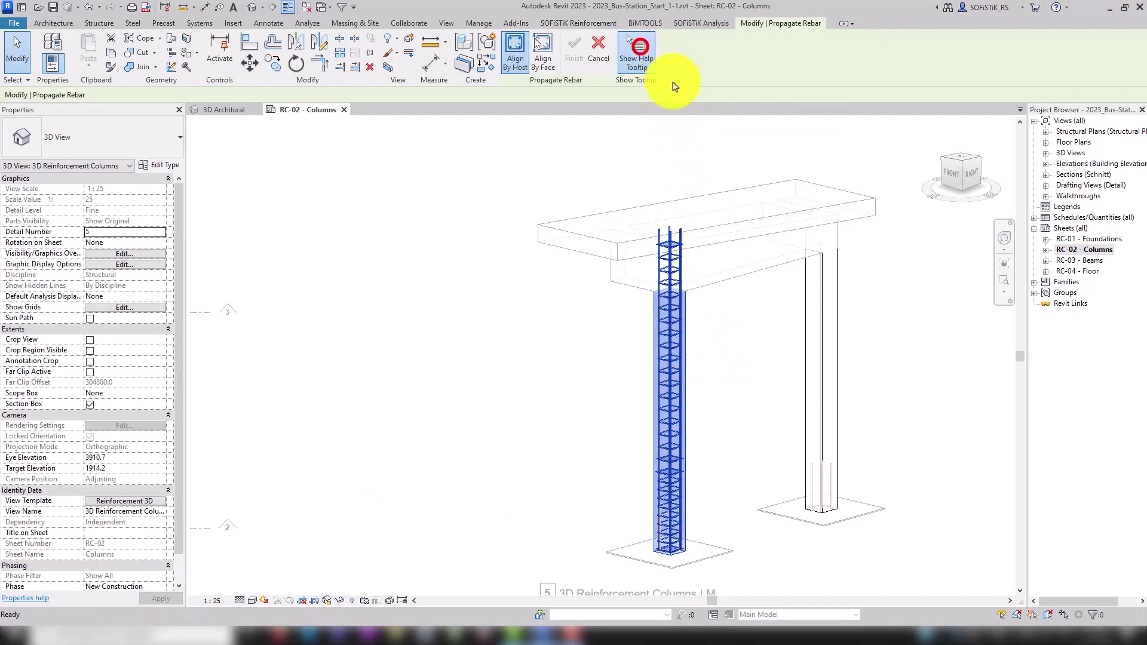
{"action": "left_click", "coordinate": [810, 346]}
{"action": "left_click", "coordinate": [574, 49]}
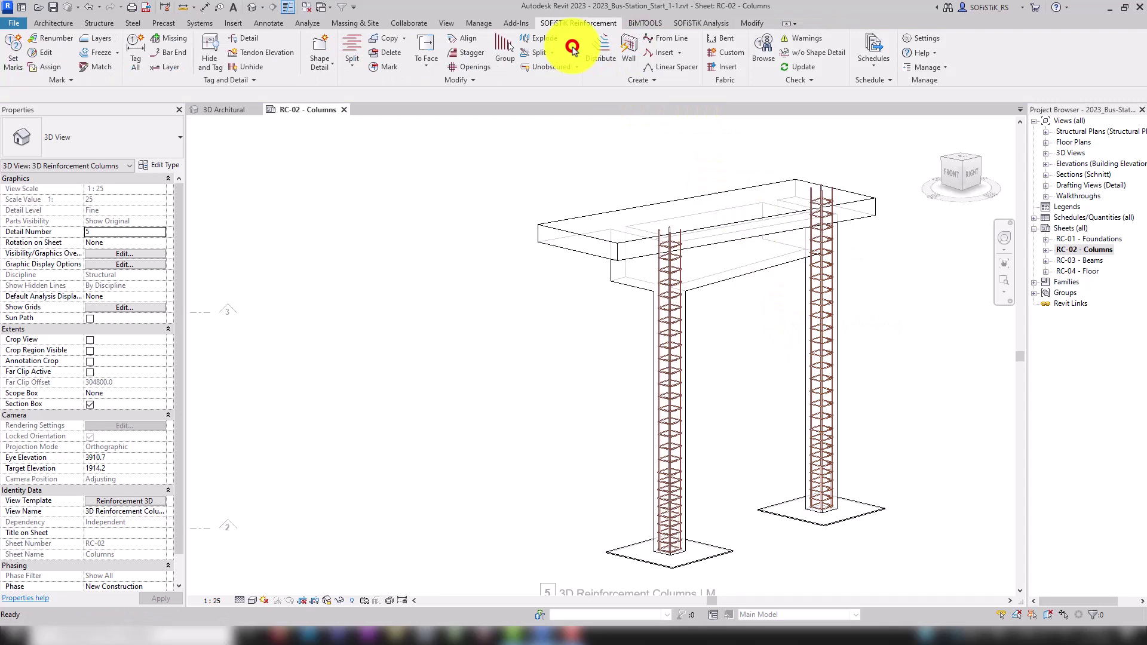
{"action": "scroll", "coordinate": [781, 340], "scroll_direction": "down", "scroll_amount": 2}
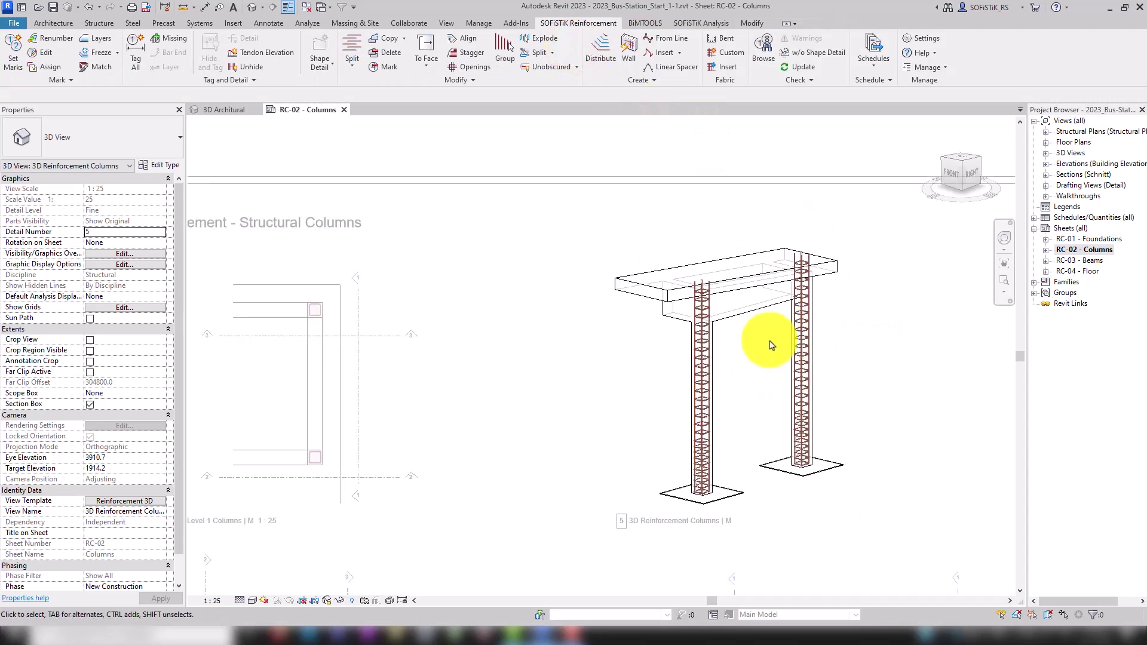
{"action": "scroll", "coordinate": [797, 288], "scroll_direction": "down", "scroll_amount": 2}
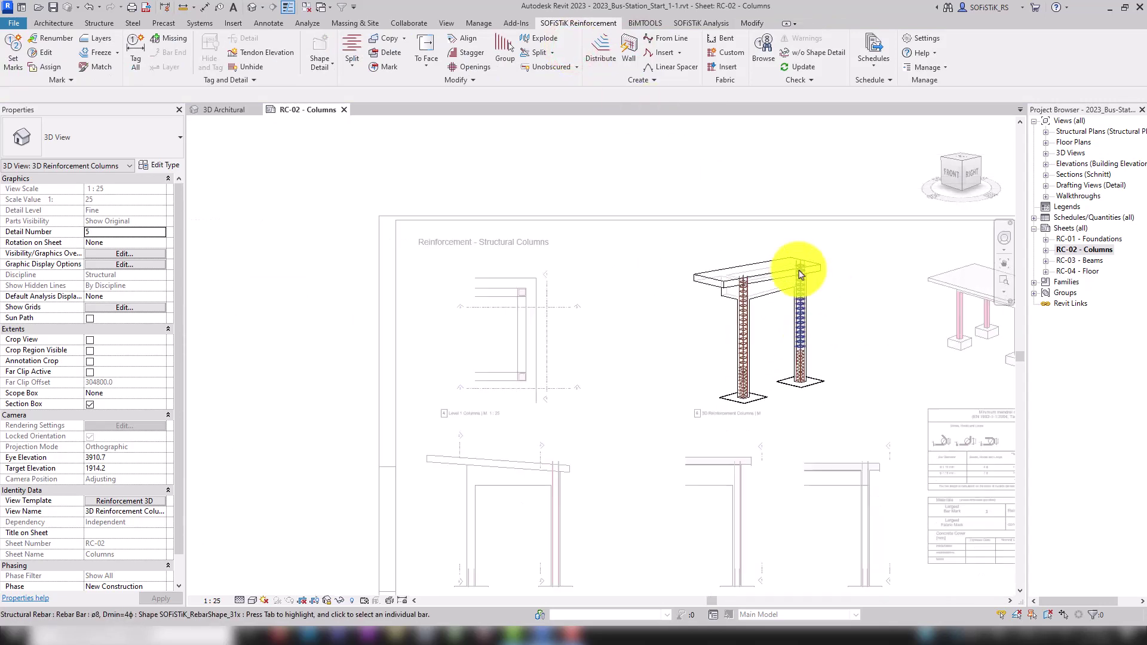
In the side section, shift the right column's stirrup set, leaving 17 stirrups
{"action": "double_click", "coordinate": [495, 523]}
{"action": "scroll", "coordinate": [524, 506], "scroll_direction": "up", "scroll_amount": 2}
{"action": "scroll", "coordinate": [520, 511], "scroll_direction": "up", "scroll_amount": 2}
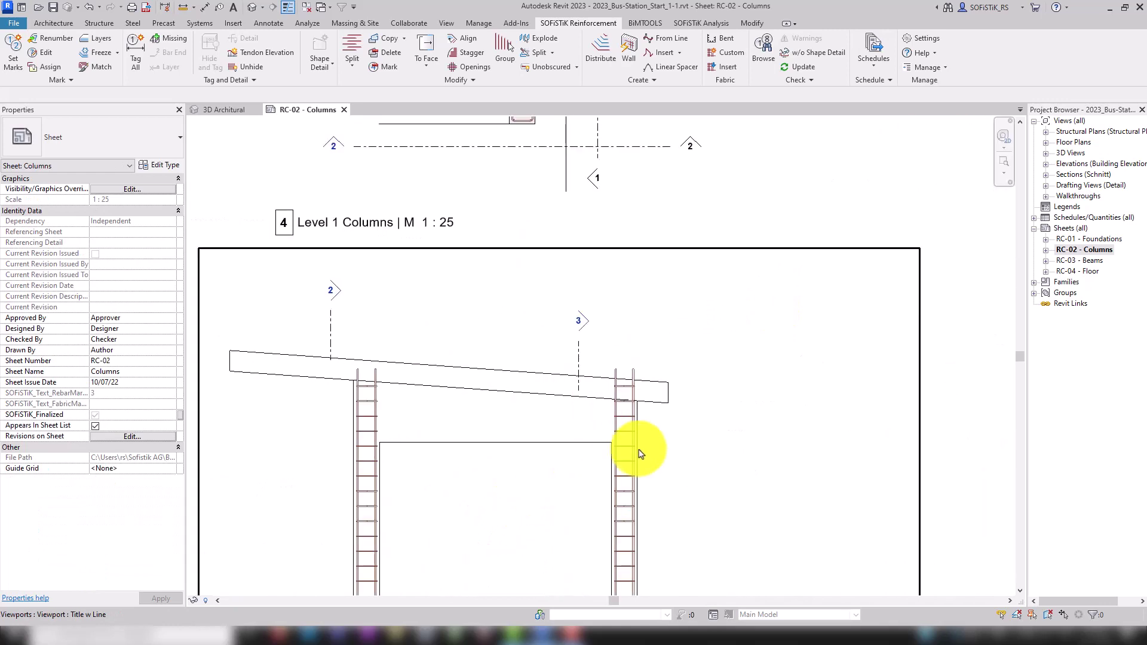
{"action": "left_click", "coordinate": [651, 437]}
{"action": "double_click", "coordinate": [651, 436]}
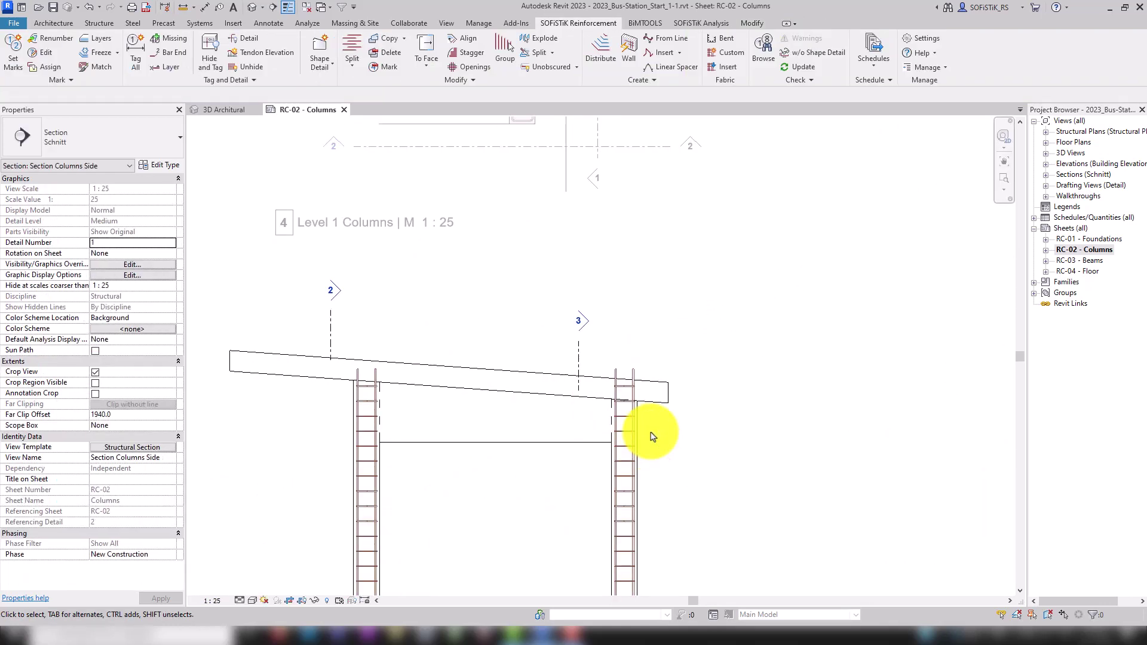
{"action": "scroll", "coordinate": [652, 437], "scroll_direction": "up", "scroll_amount": 2}
{"action": "scroll", "coordinate": [653, 440], "scroll_direction": "up", "scroll_amount": 1}
{"action": "left_click", "coordinate": [592, 400]}
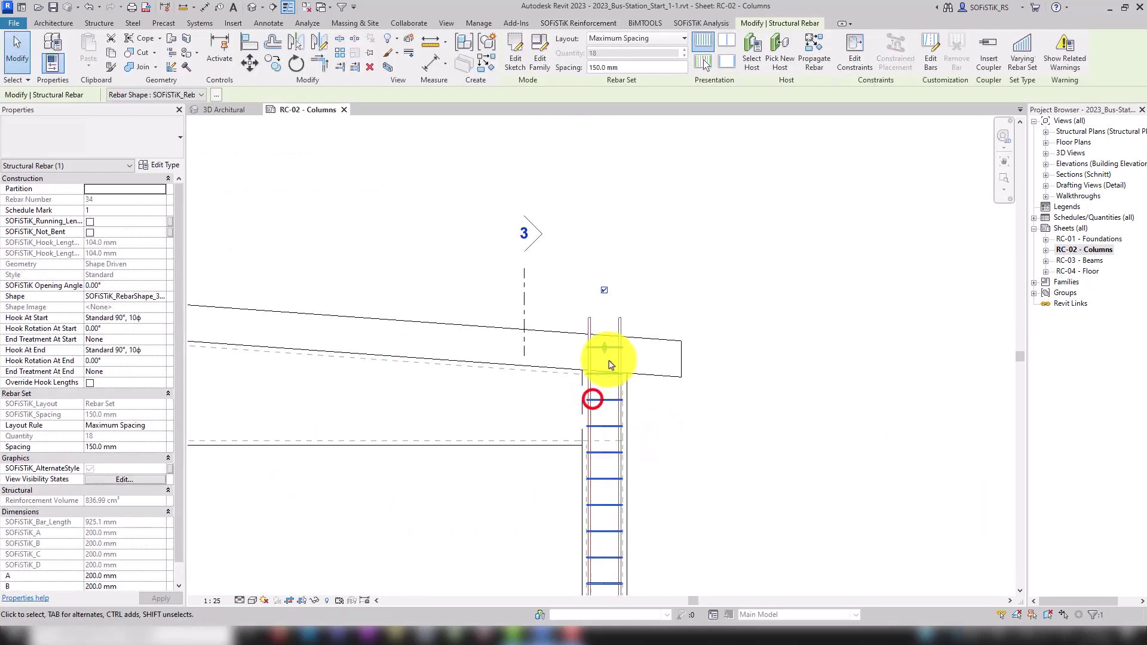
{"action": "mouse_move", "coordinate": [605, 359]}
{"action": "left_mouse_down"}
{"action": "mouse_move", "coordinate": [603, 372]}
{"action": "mouse_move", "coordinate": [592, 351]}
{"action": "left_mouse_up"}
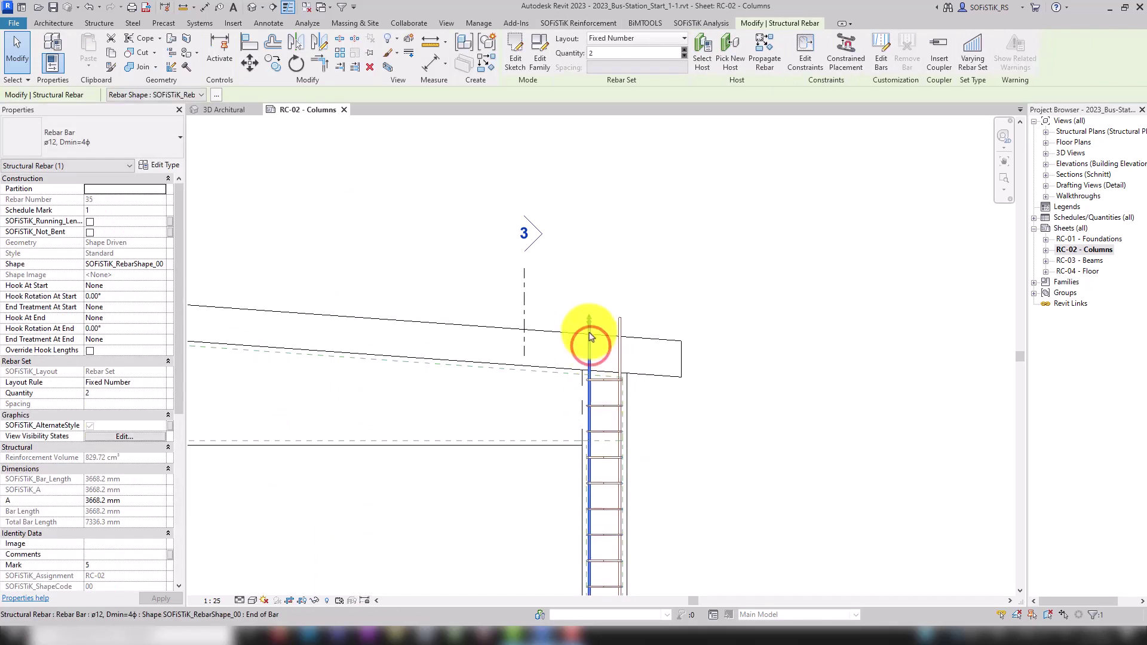
Lower the ø12 bar's top to 3651.6 mm, then pick the left bar for a reinforcement command
{"action": "left_click", "coordinate": [589, 325]}
{"action": "left_click_drag", "start_coordinate": [589, 326], "coordinate": [591, 358]}
{"action": "key", "text": "Escape"}
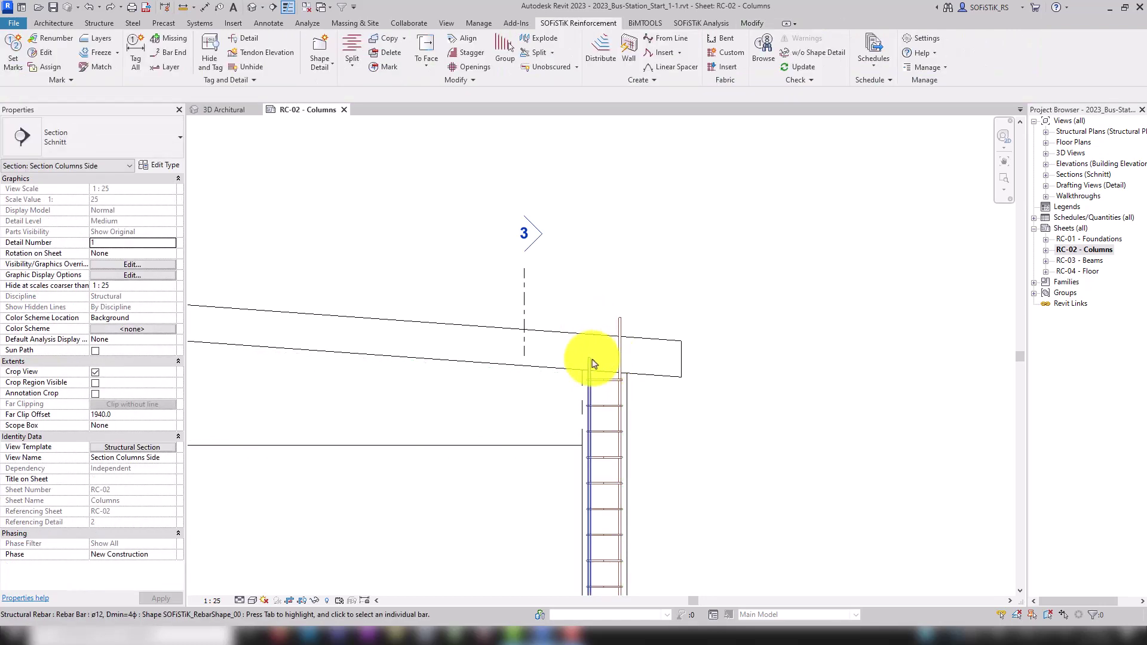
{"action": "left_click", "coordinate": [99, 68]}
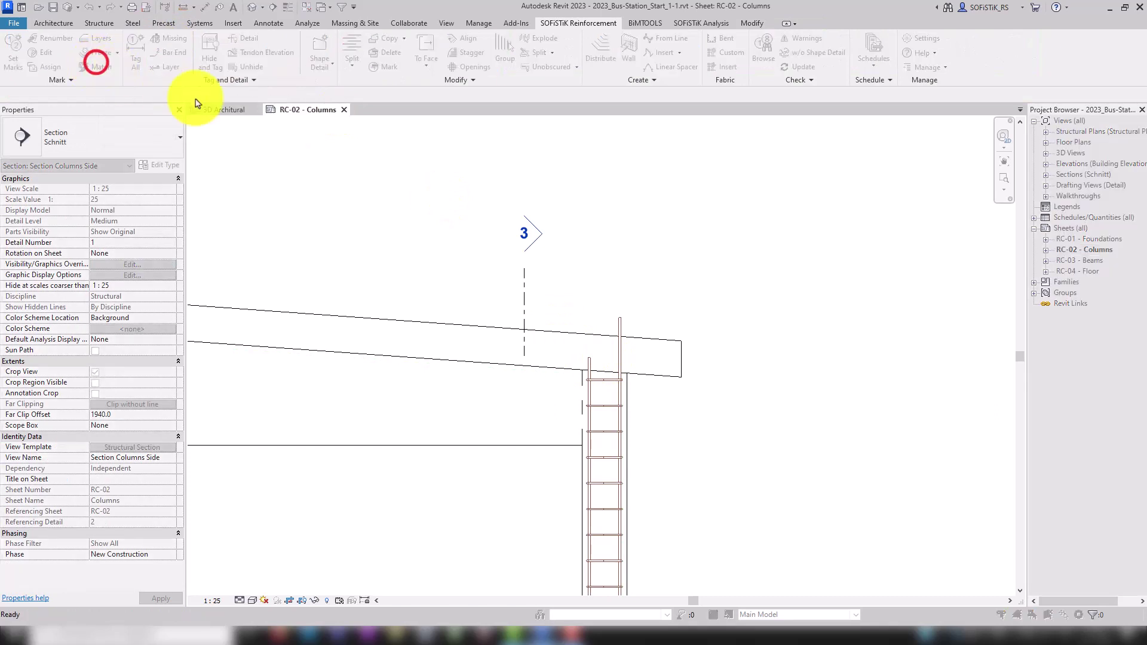
{"action": "left_click", "coordinate": [590, 371]}
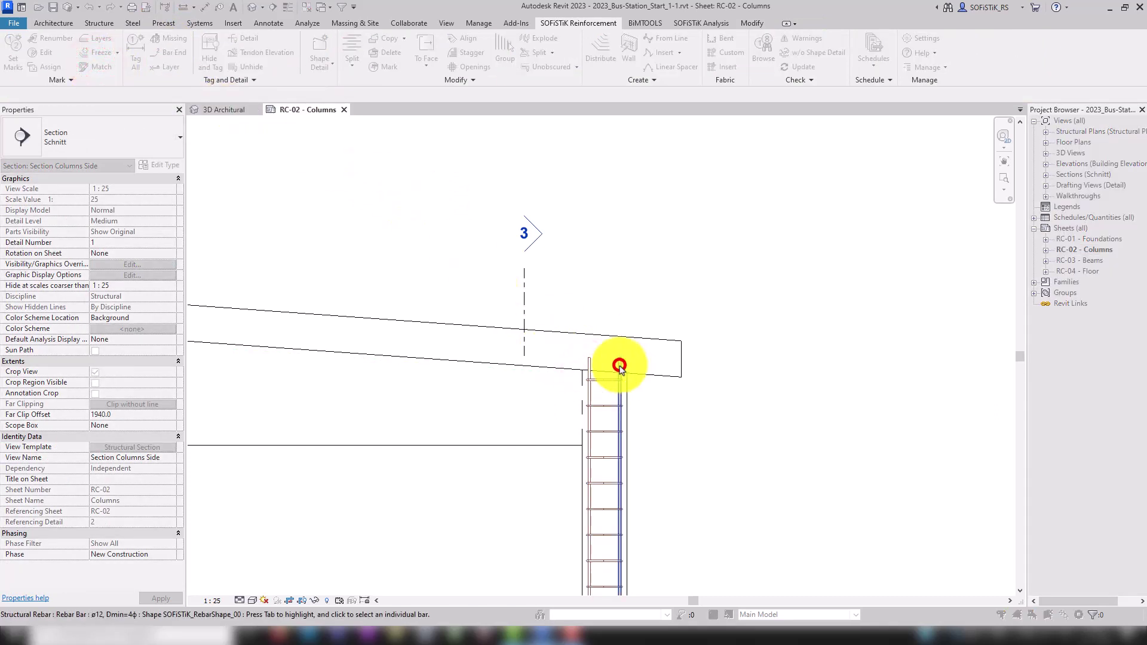